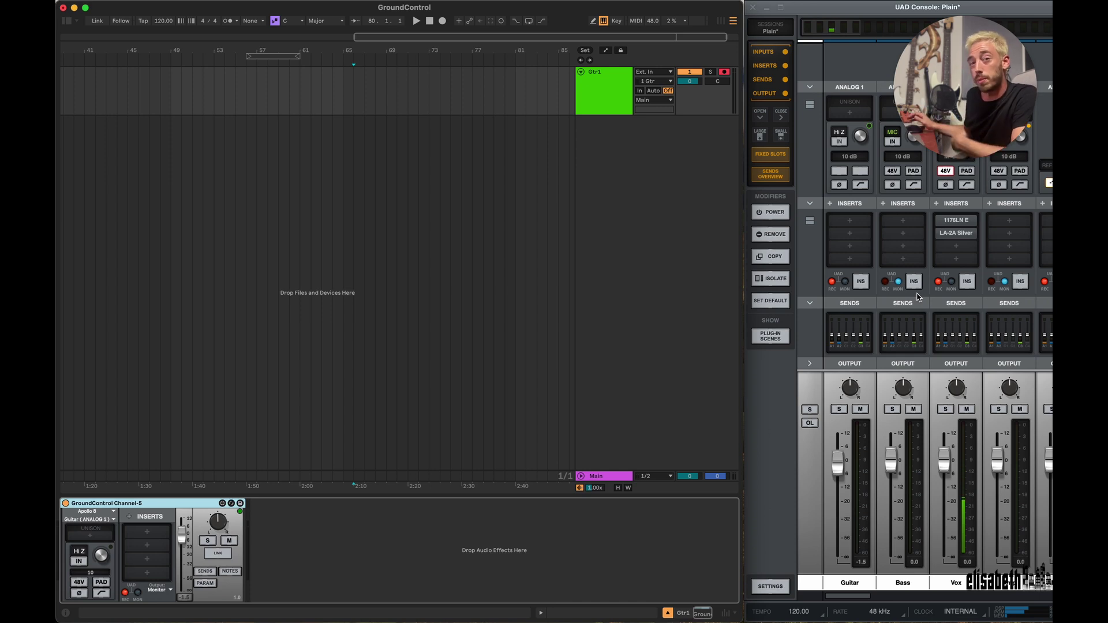
Keep Guitar (ANALOG 1) as the GroundControl input and lower its level to about -7 dB.
{"action": "left_click", "coordinate": [919, 298]}
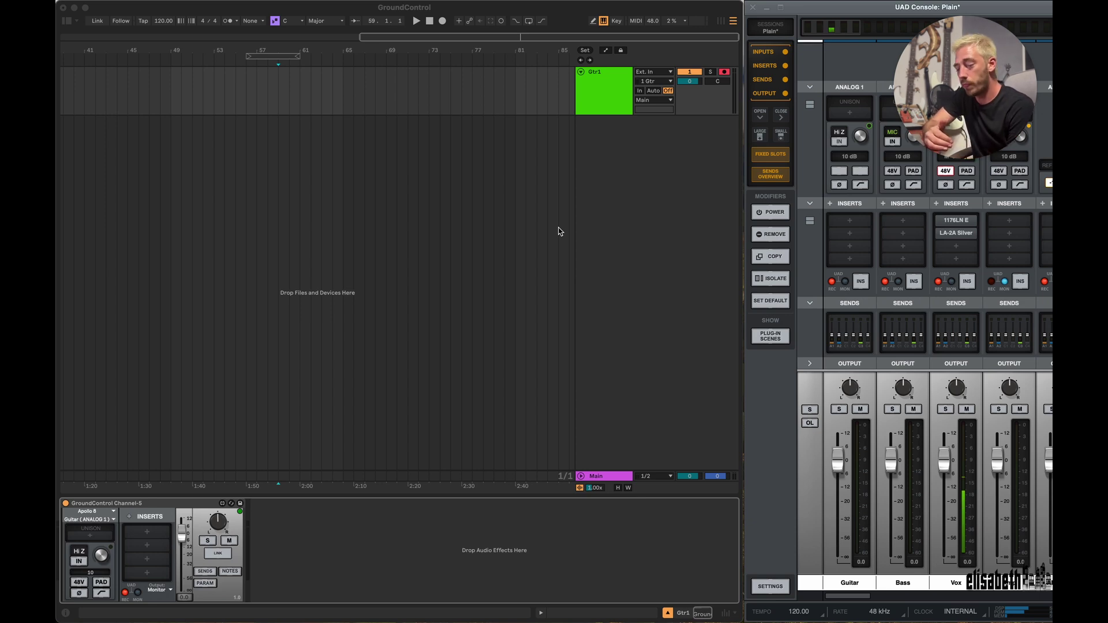
{"action": "left_click", "coordinate": [91, 519]}
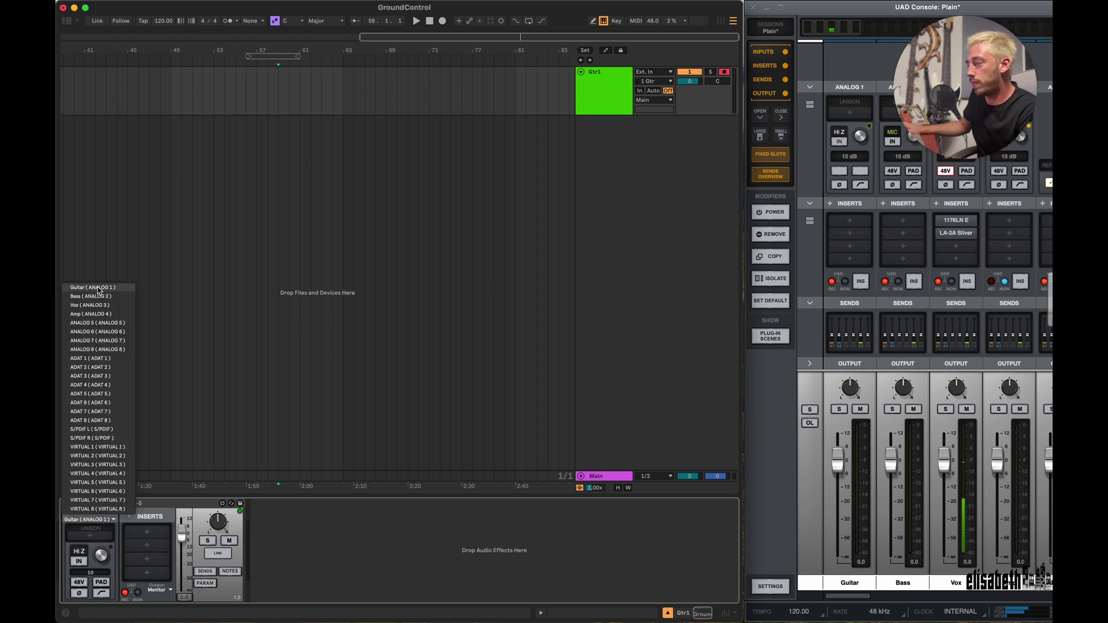
{"action": "left_click", "coordinate": [199, 501]}
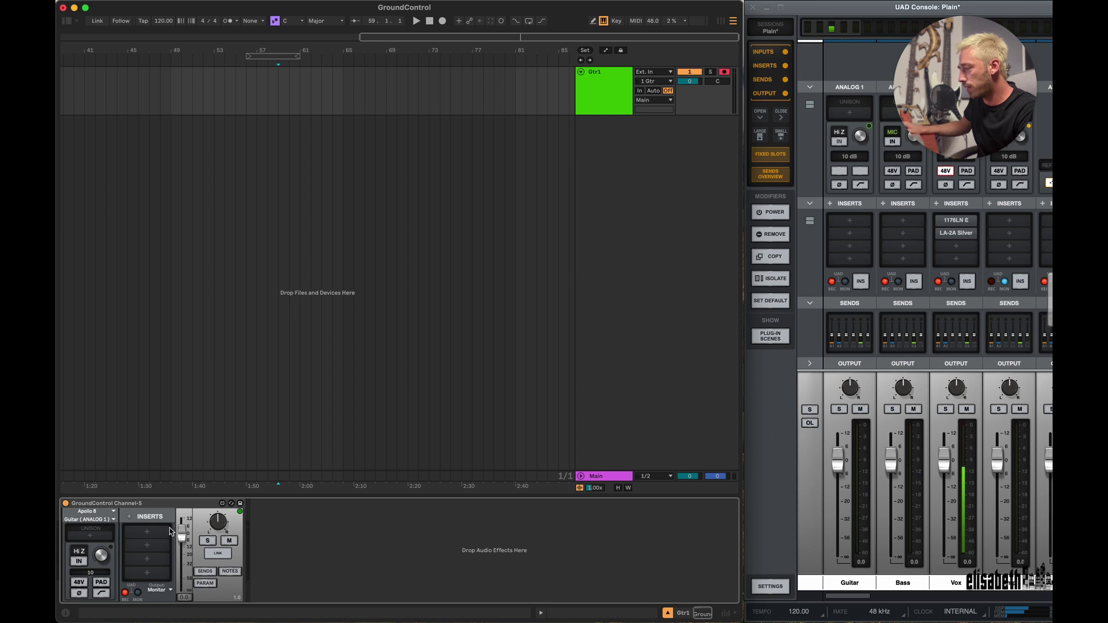
{"action": "left_click_drag", "start_coordinate": [181, 536], "coordinate": [249, 532]}
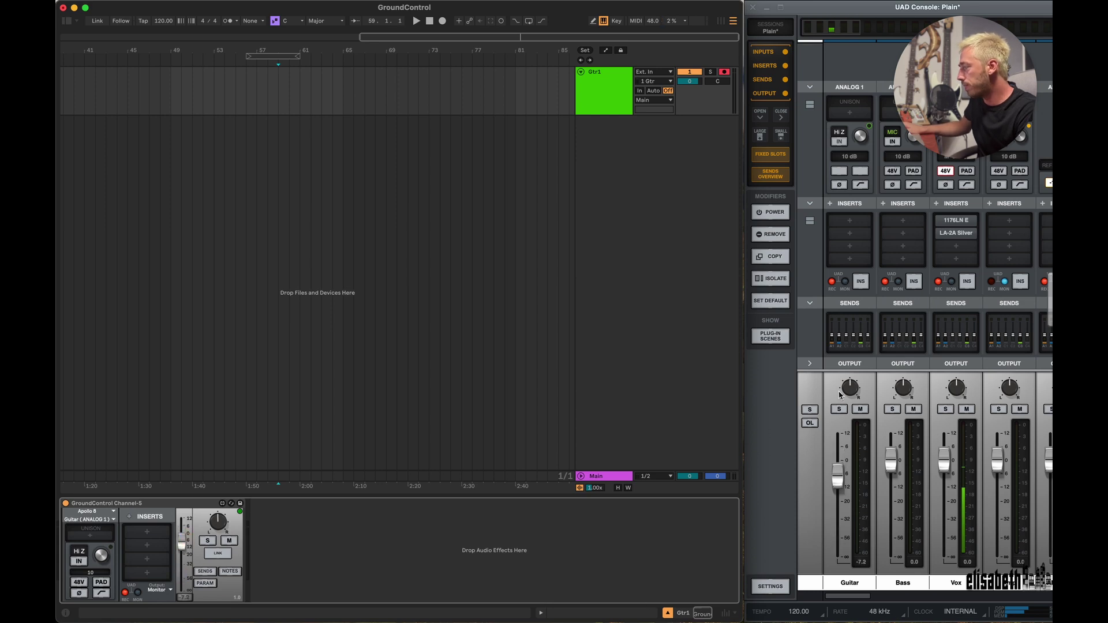
Switch the channel to Bass (ANALOG 2) with its level back at about 0 dB.
{"action": "left_click", "coordinate": [102, 519]}
{"action": "left_click", "coordinate": [94, 296]}
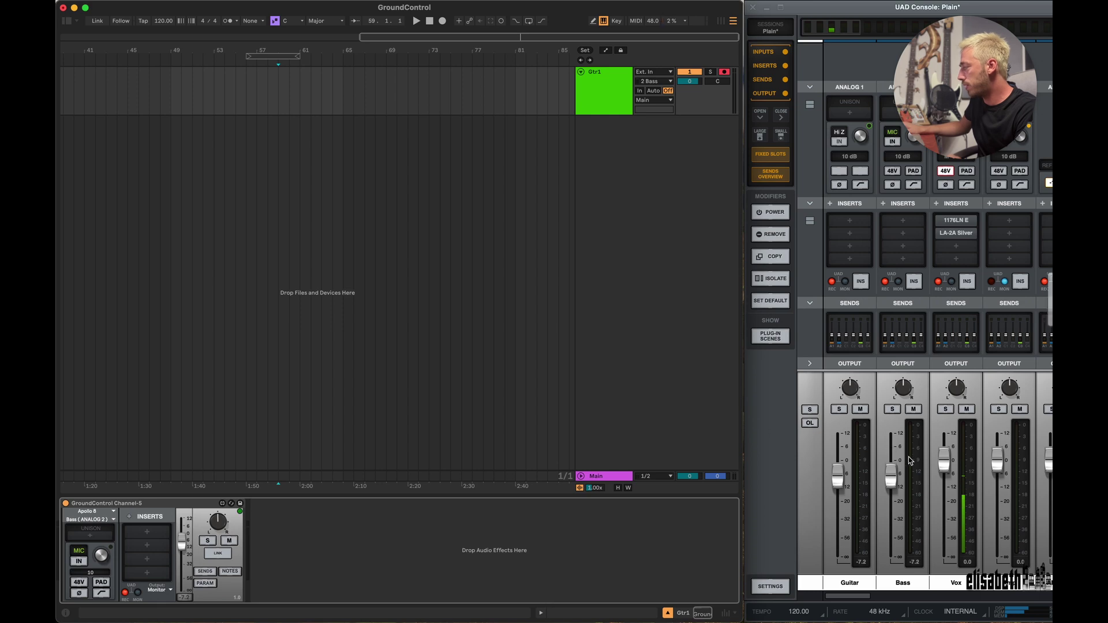
{"action": "left_click_drag", "start_coordinate": [894, 472], "coordinate": [892, 459]}
{"action": "left_click", "coordinate": [218, 521]}
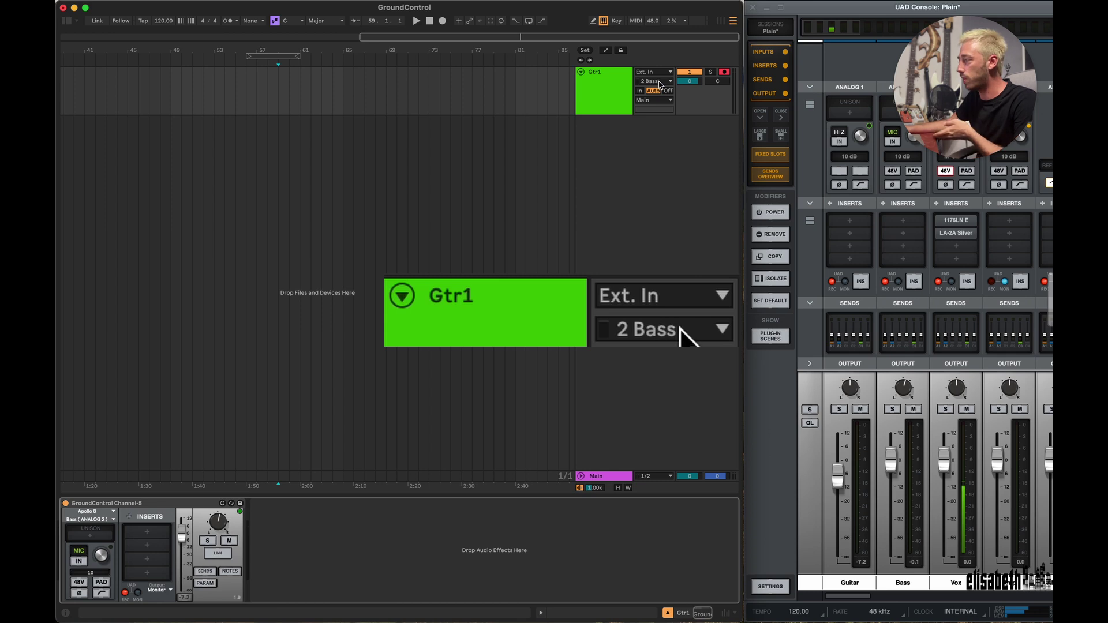
Return the channel to Guitar (ANALOG 1) and turn the track's monitoring off.
{"action": "left_click", "coordinate": [101, 521]}
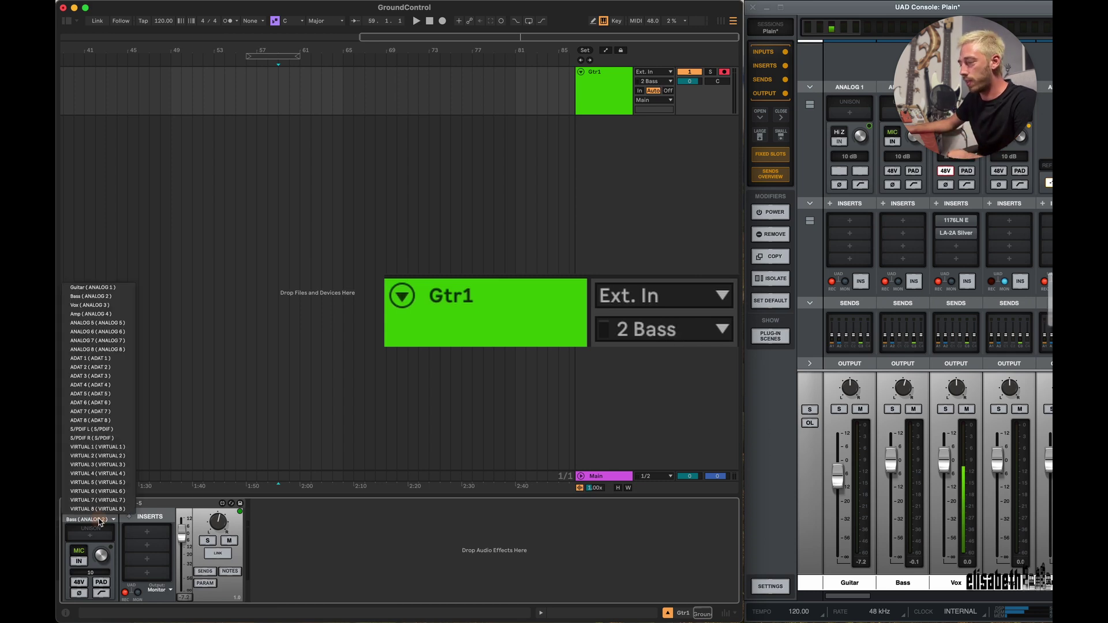
{"action": "left_click", "coordinate": [93, 287]}
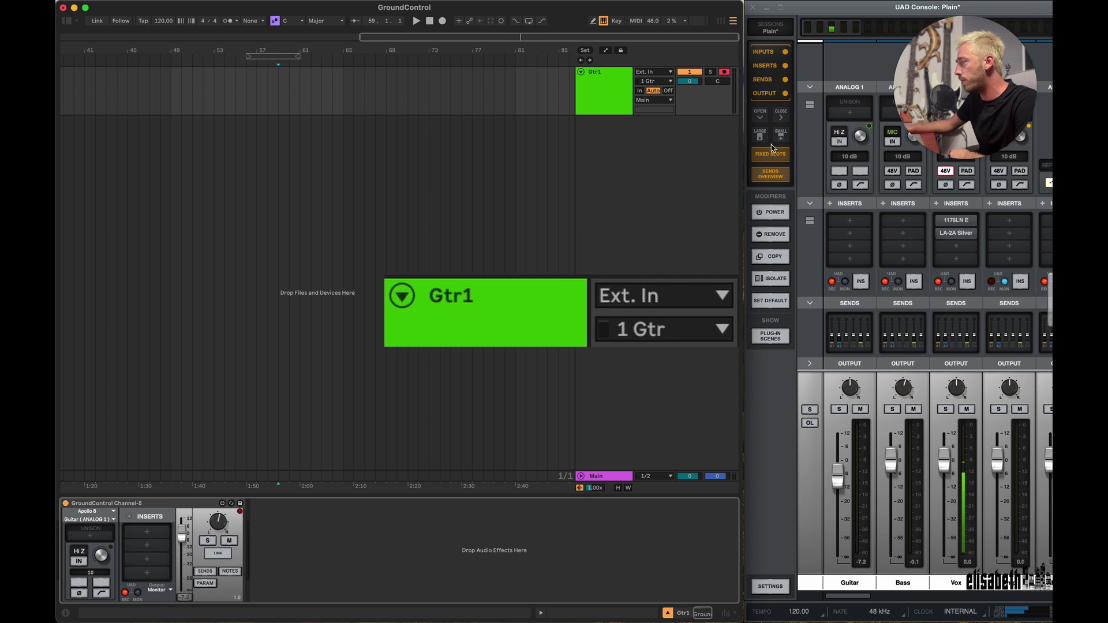
{"action": "left_click", "coordinate": [654, 91]}
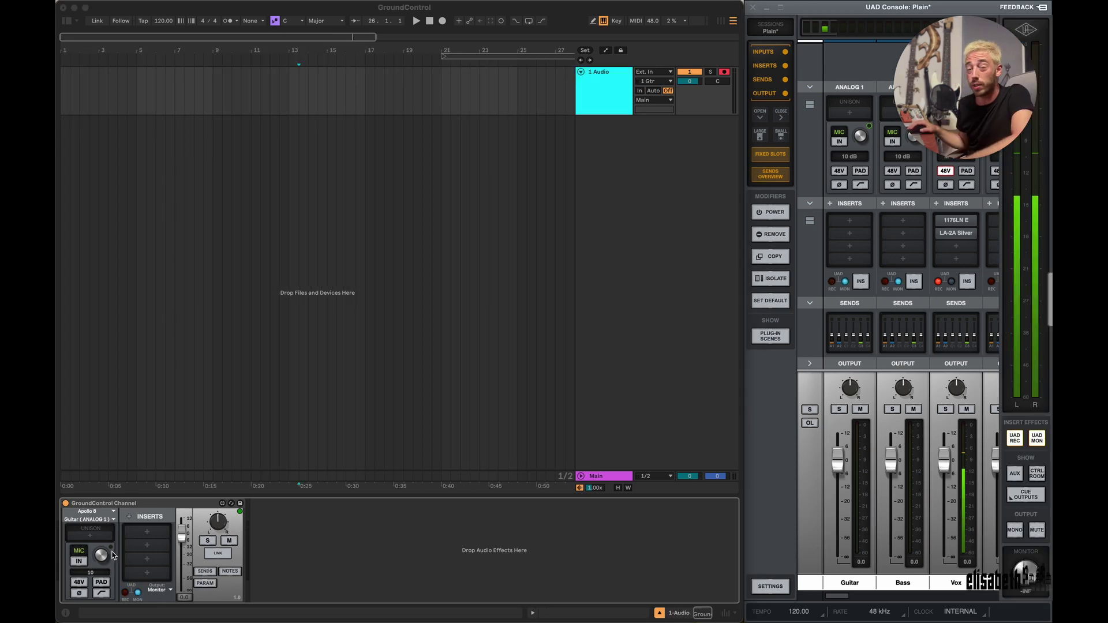
Raise the guitar preamp gain to 22 dB, engage pad and HPF, invert phase, and switch to LINE.
{"action": "left_click_drag", "start_coordinate": [113, 555], "coordinate": [108, 529]}
{"action": "left_click", "coordinate": [101, 582]}
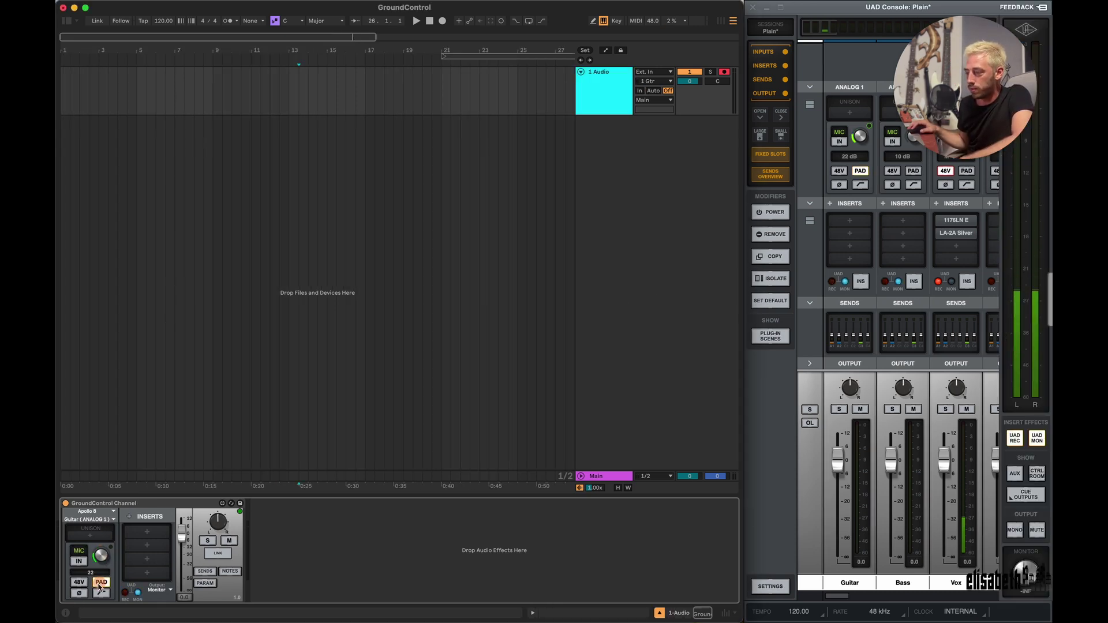
{"action": "left_click", "coordinate": [102, 593]}
{"action": "left_click", "coordinate": [79, 593]}
{"action": "left_click", "coordinate": [79, 551]}
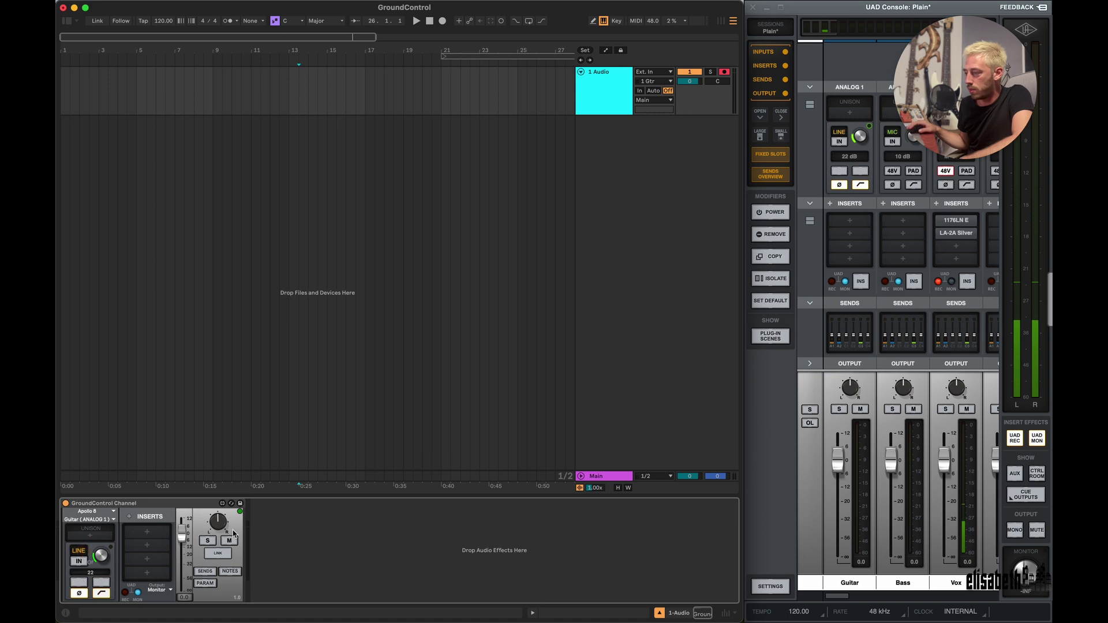
Set Analog 1 gain to 31 dB in UAD Console, then pull the guitar channel level fully down.
{"action": "left_click", "coordinate": [861, 103]}
{"action": "left_click", "coordinate": [860, 185]}
{"action": "left_click_drag", "start_coordinate": [837, 460], "coordinate": [840, 498]}
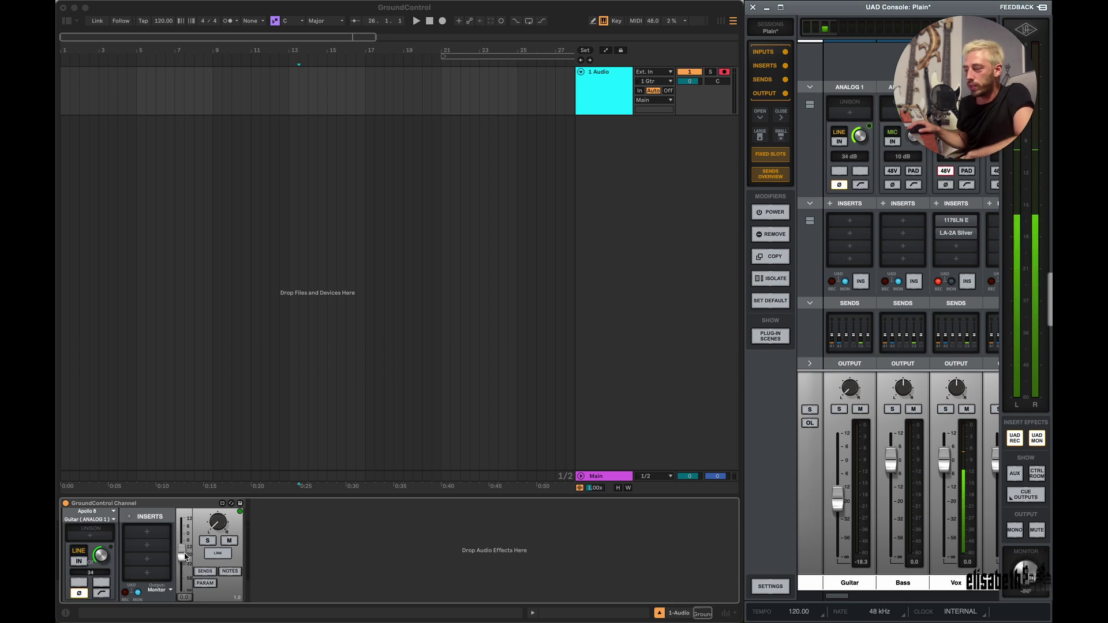
{"action": "mouse_move", "coordinate": [181, 556]}
{"action": "left_mouse_down"}
{"action": "mouse_move", "coordinate": [181, 535]}
{"action": "mouse_move", "coordinate": [181, 547]}
{"action": "left_mouse_up"}
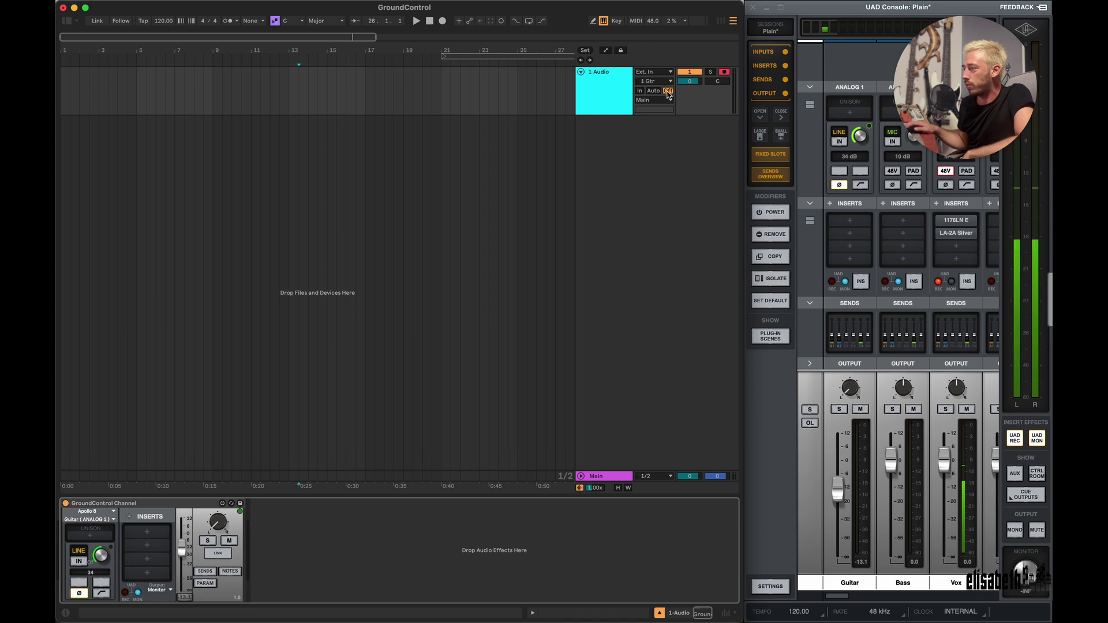
{"action": "left_click", "coordinate": [612, 90]}
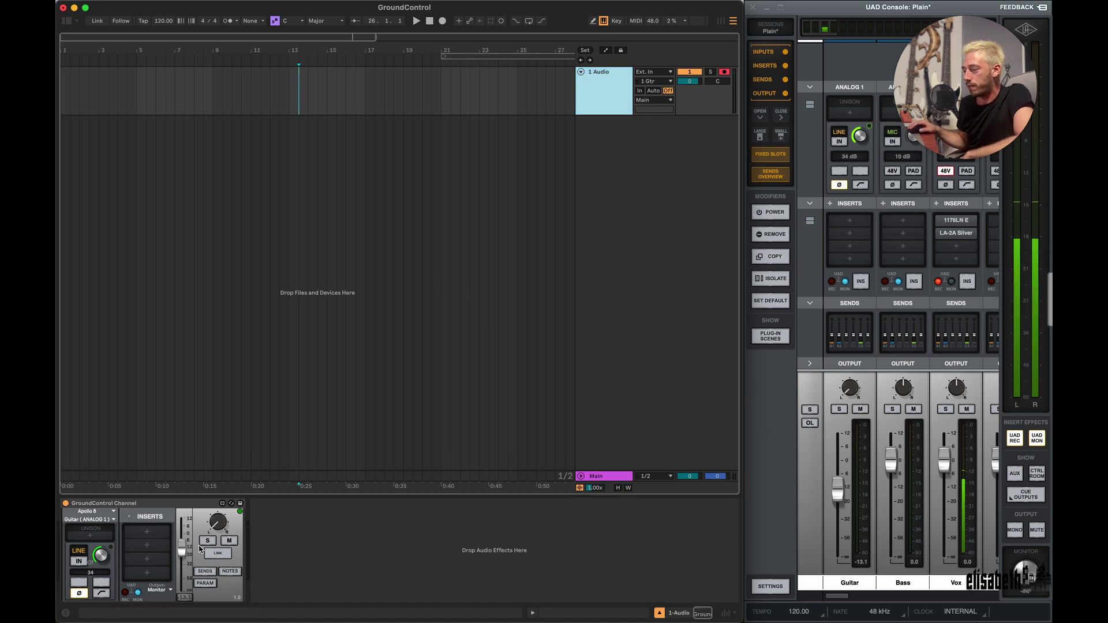
{"action": "left_click_drag", "start_coordinate": [182, 547], "coordinate": [182, 563]}
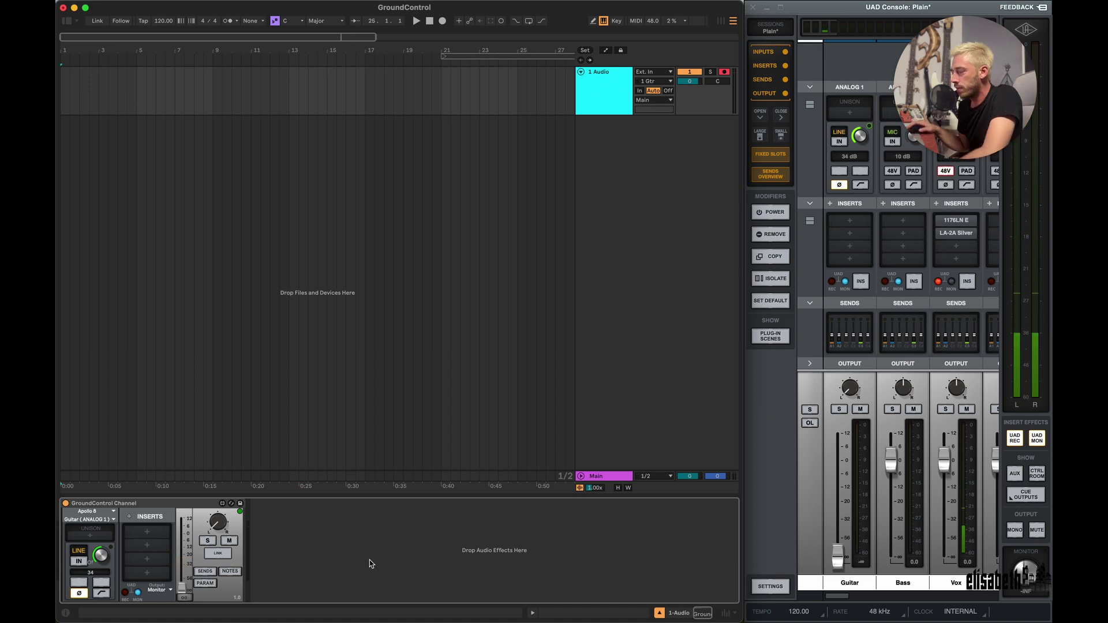
Load Galaxy Tape Echo from the Delay category into the guitar channel's second insert.
{"action": "left_click", "coordinate": [160, 531]}
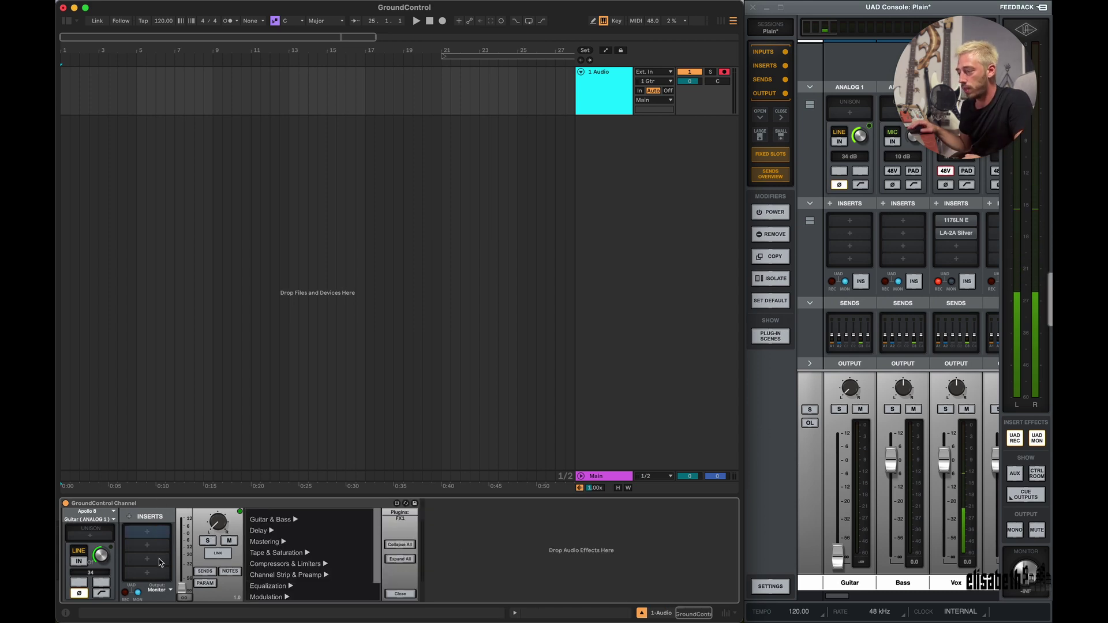
{"action": "left_click", "coordinate": [149, 547]}
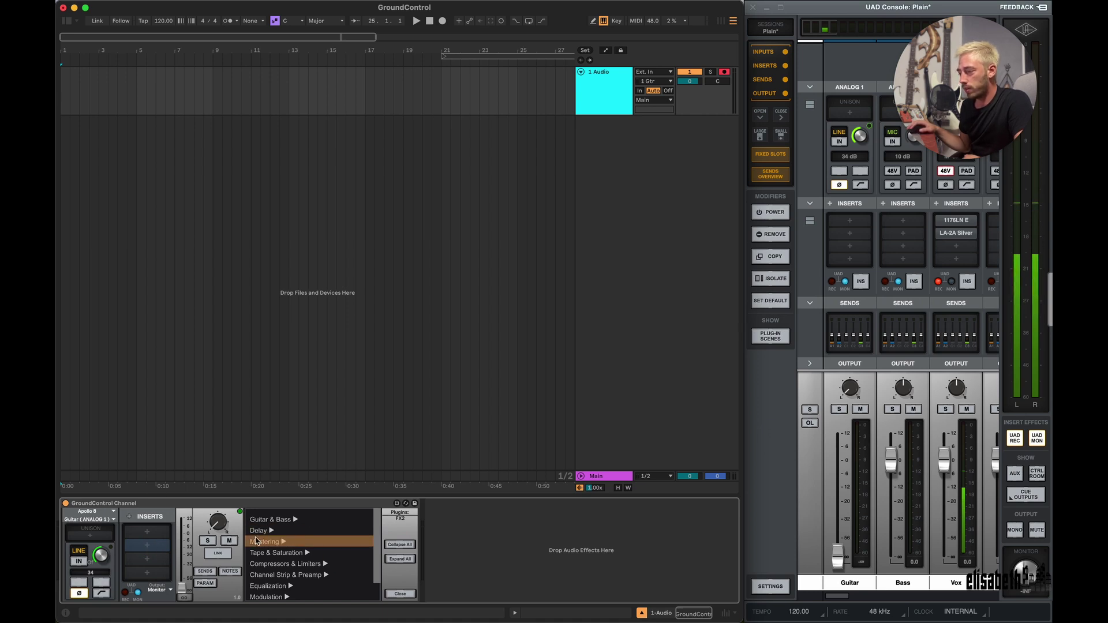
{"action": "left_click", "coordinate": [257, 541]}
{"action": "left_click", "coordinate": [259, 531]}
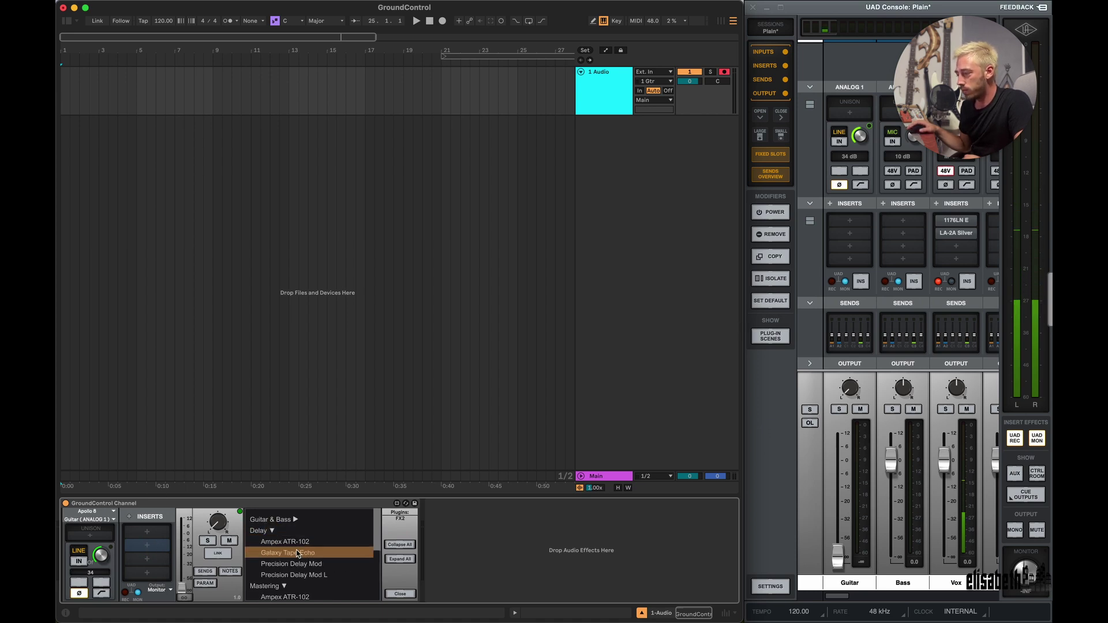
{"action": "double_click", "coordinate": [289, 553]}
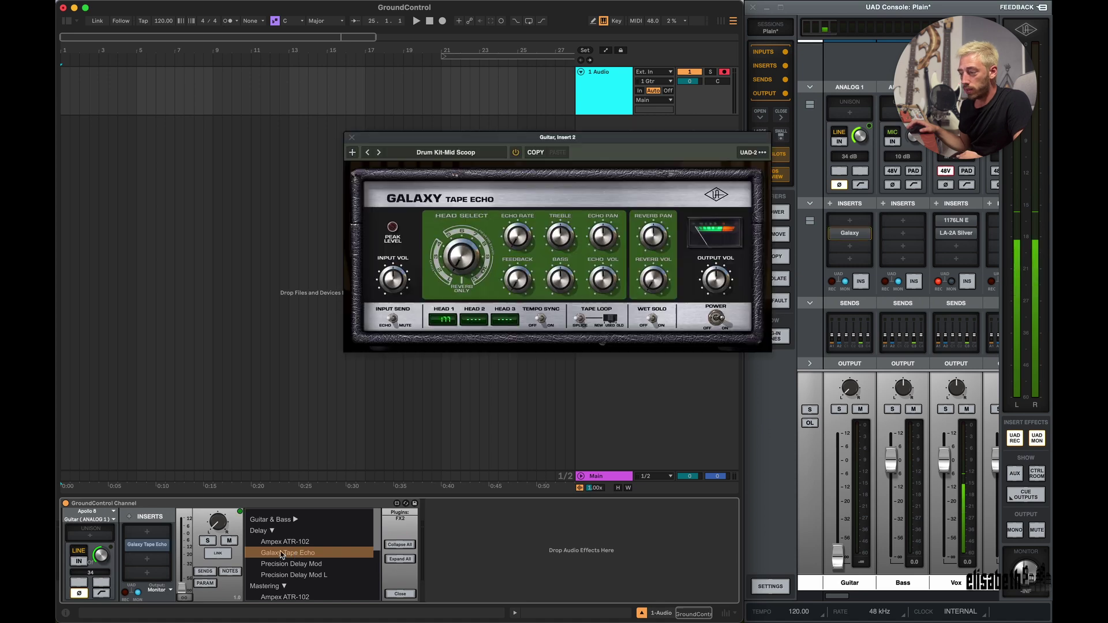
{"action": "left_click", "coordinate": [411, 320]}
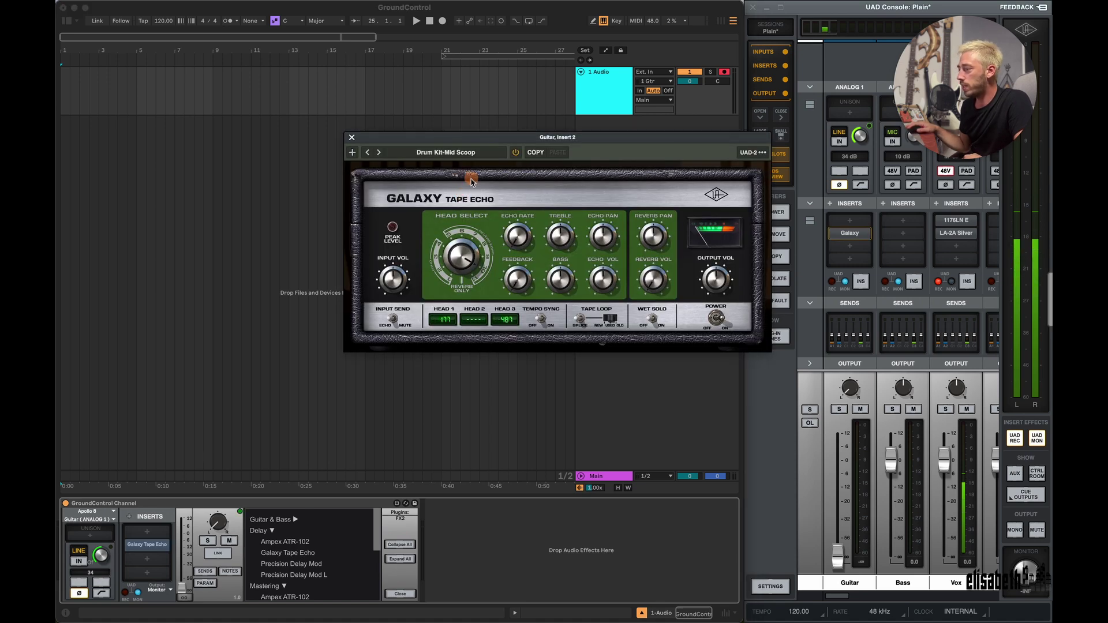
{"action": "left_click", "coordinate": [144, 545]}
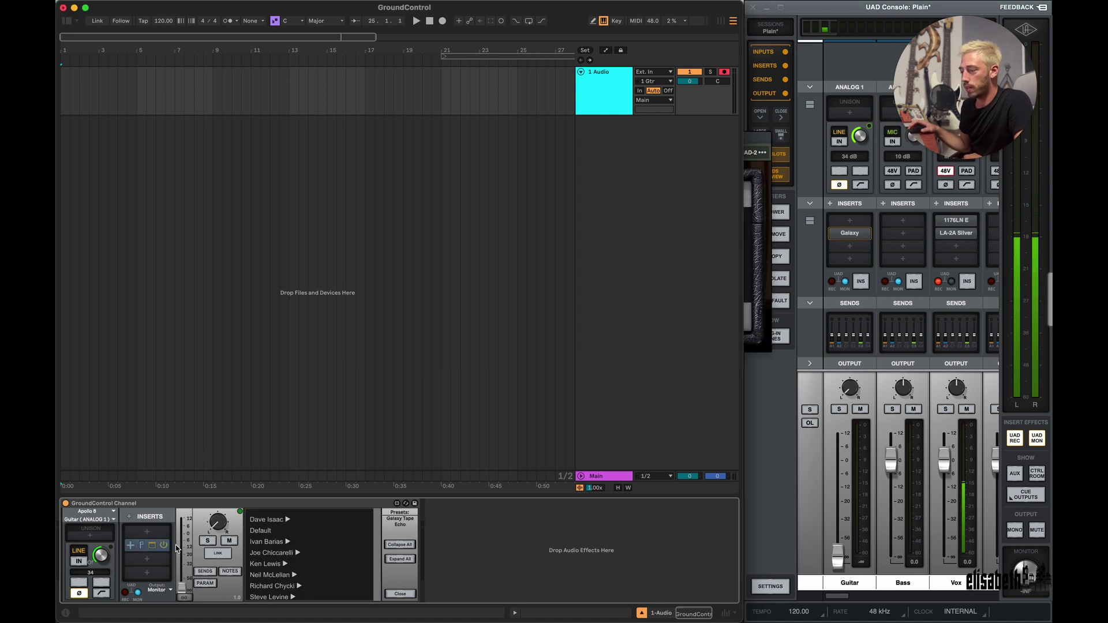
Audition the Galaxy presets Blackhole Triplet Guitar, Drum On Mars, Orbit Horns and Space Invasion Synth.
{"action": "left_click", "coordinate": [152, 546]}
{"action": "left_click", "coordinate": [282, 553]}
{"action": "left_click", "coordinate": [283, 563]}
{"action": "left_click", "coordinate": [283, 574]}
{"action": "left_click", "coordinate": [288, 586]}
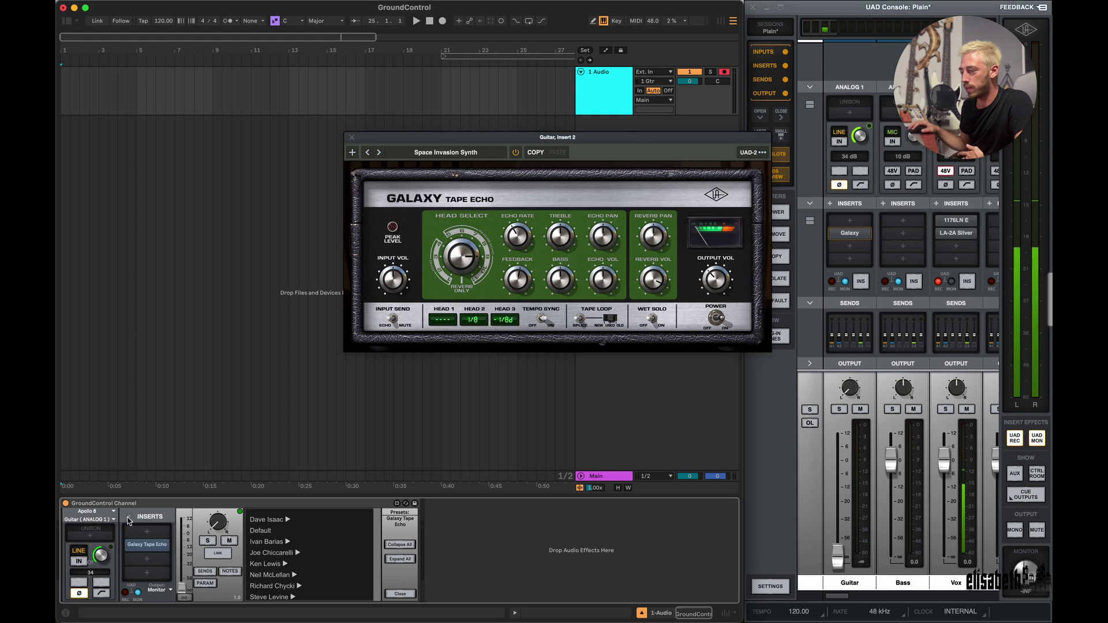
Load the Crushed OHs channel strip preset from the Drums folder.
{"action": "left_click", "coordinate": [128, 519]}
{"action": "left_click", "coordinate": [261, 541]}
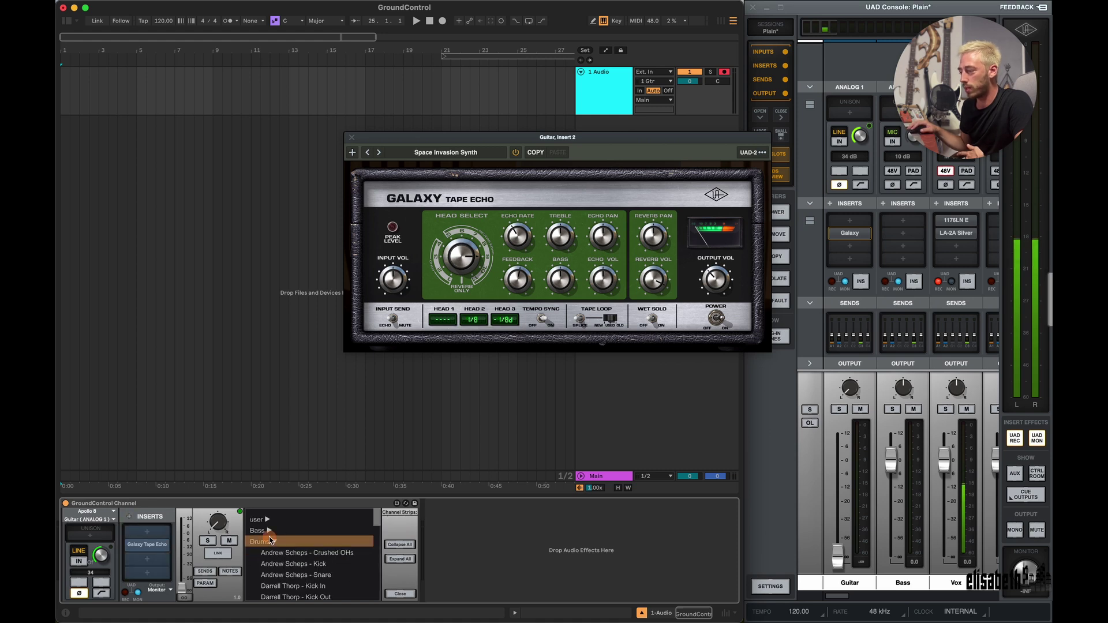
{"action": "double_click", "coordinate": [282, 556]}
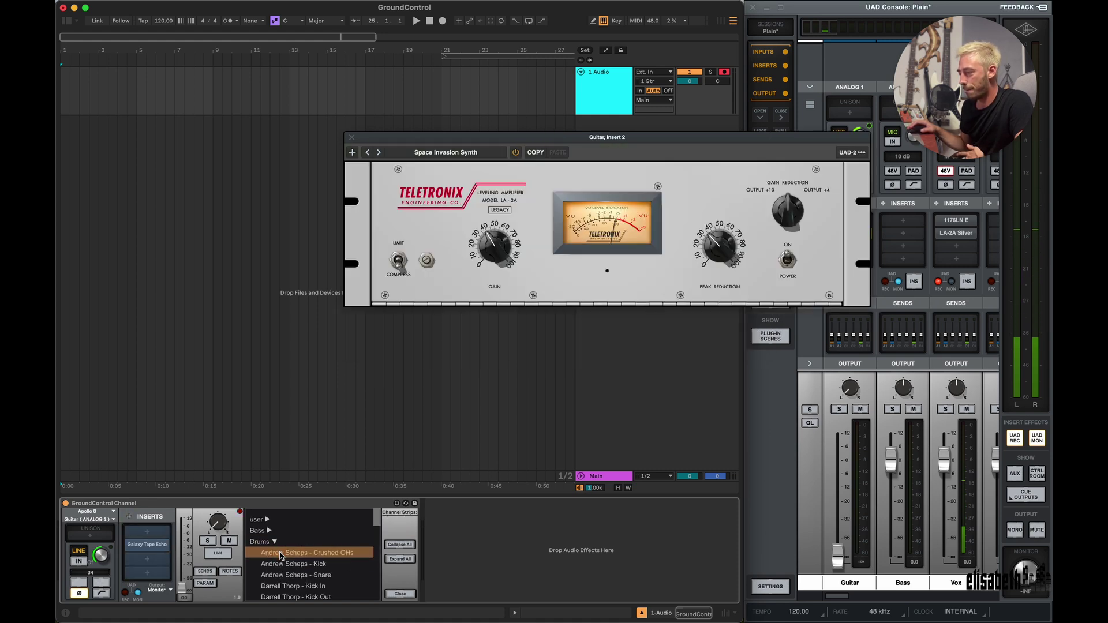
{"action": "left_click", "coordinate": [392, 594]}
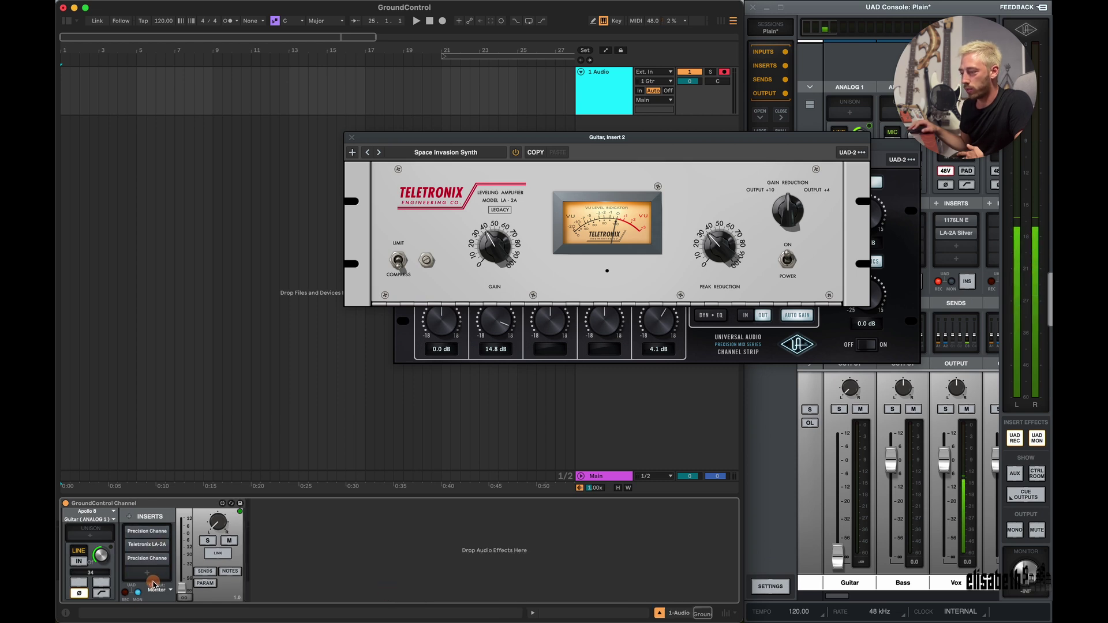
Move the LA-2A into the first slot, close its window, and delete both Precision Channel inserts.
{"action": "left_click_drag", "start_coordinate": [148, 531], "coordinate": [153, 574]}
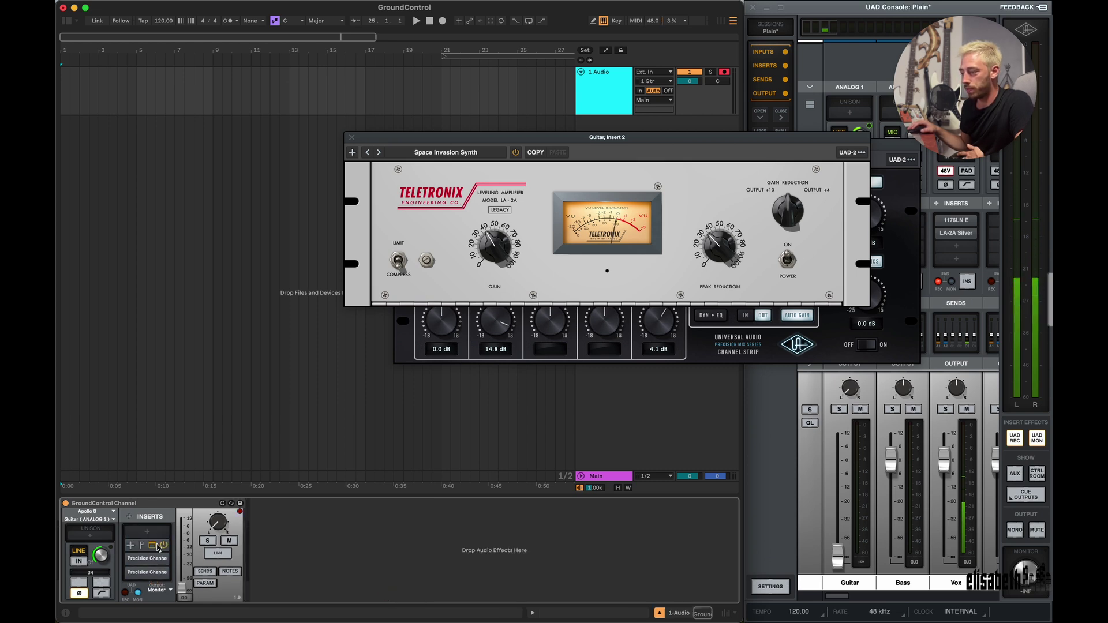
{"action": "left_click_drag", "start_coordinate": [154, 537], "coordinate": [154, 533]}
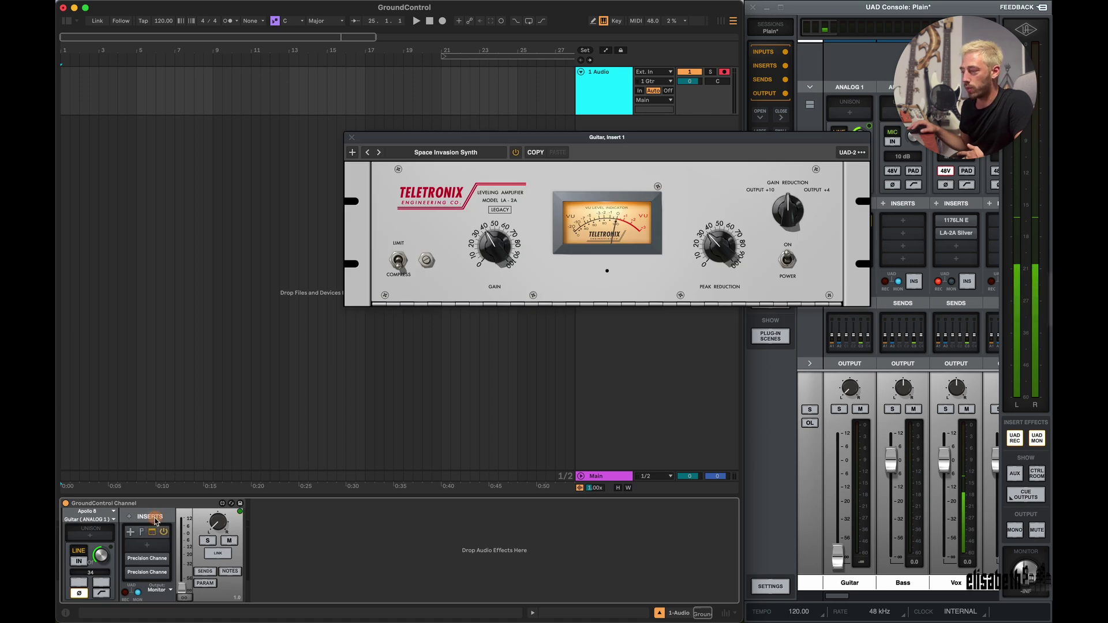
{"action": "left_click", "coordinate": [152, 532]}
{"action": "left_click", "coordinate": [151, 560]}
{"action": "left_click", "coordinate": [150, 574]}
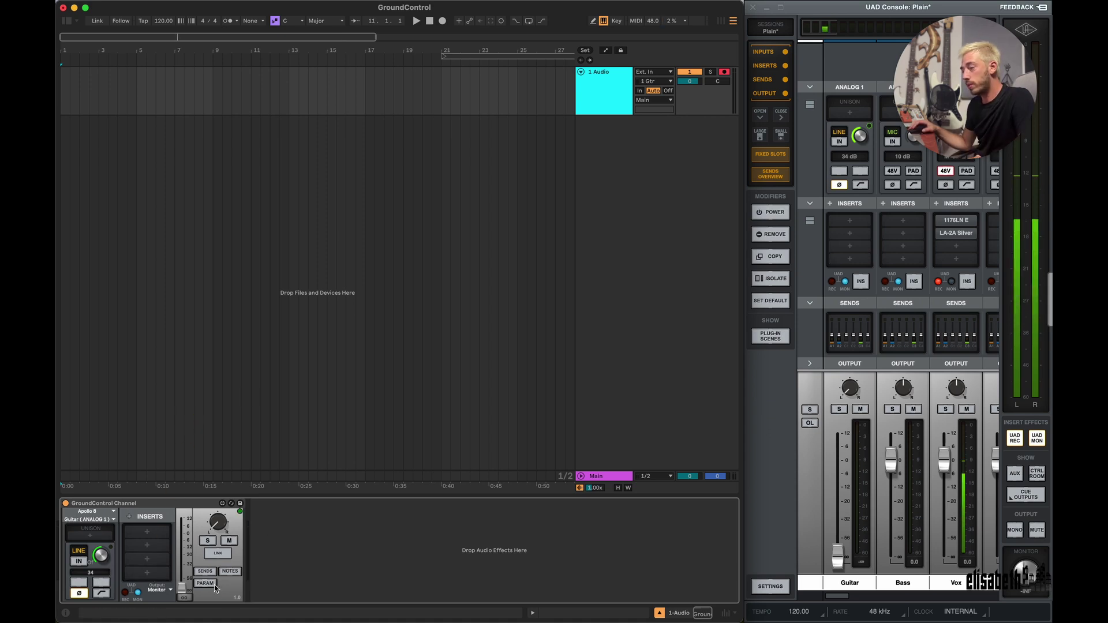
Add the vox-1.als track from the library.
{"action": "left_click", "coordinate": [206, 571]}
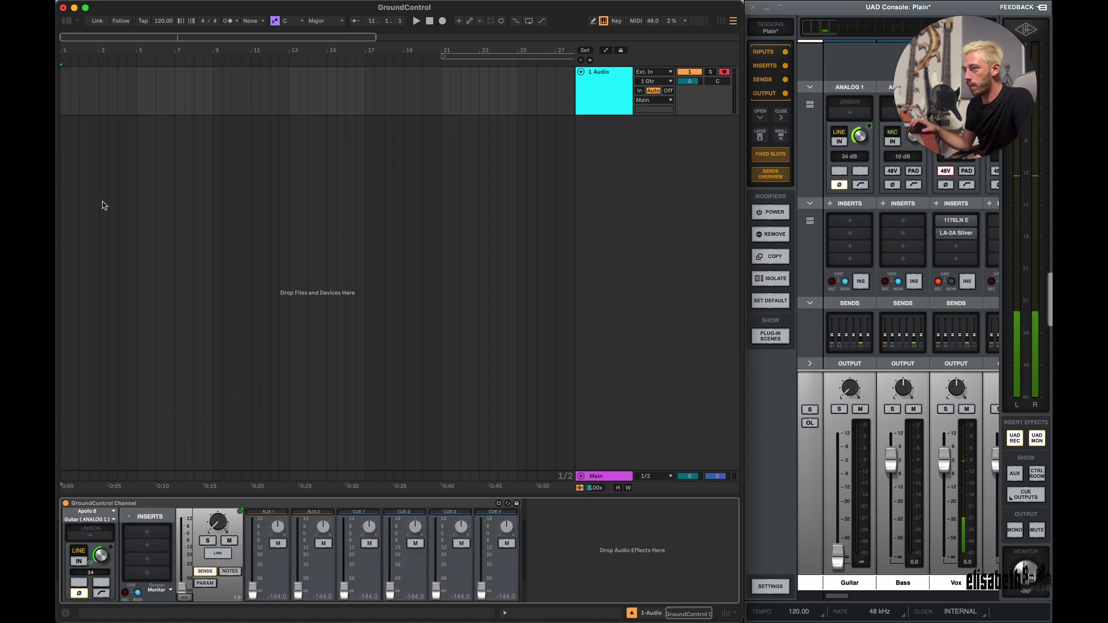
{"action": "key", "text": "super+alt+b"}
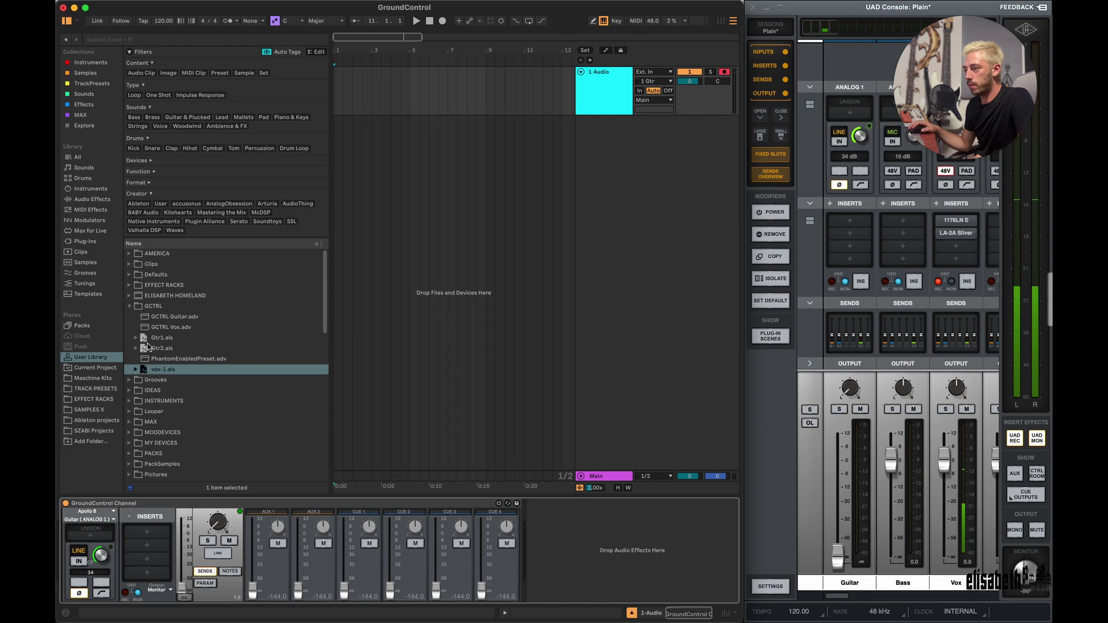
{"action": "left_click", "coordinate": [176, 369]}
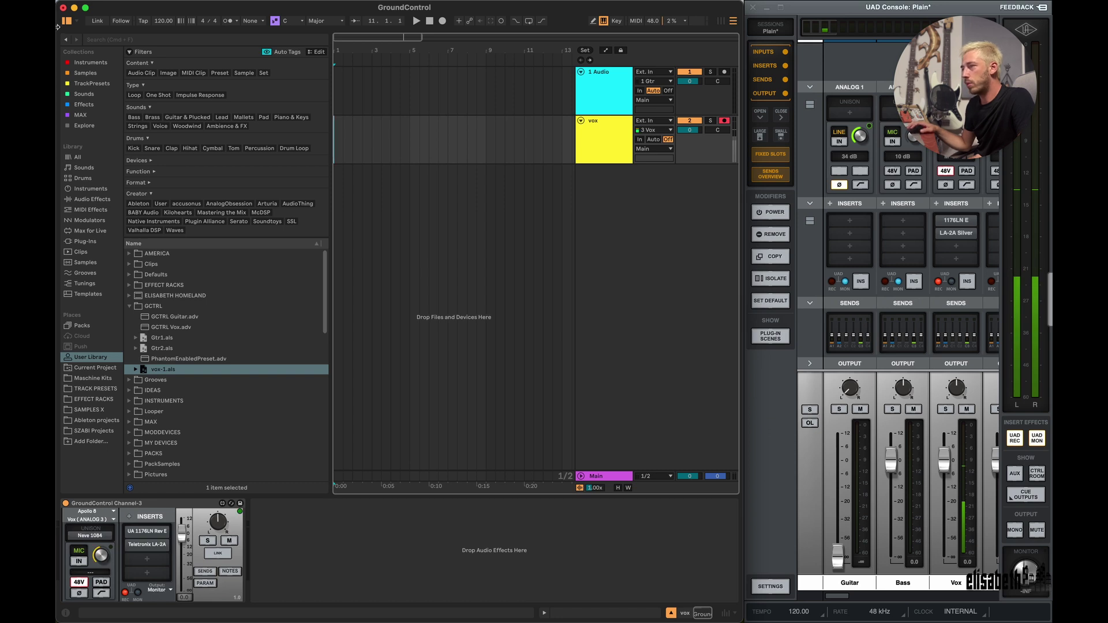
{"action": "left_click", "coordinate": [66, 21]}
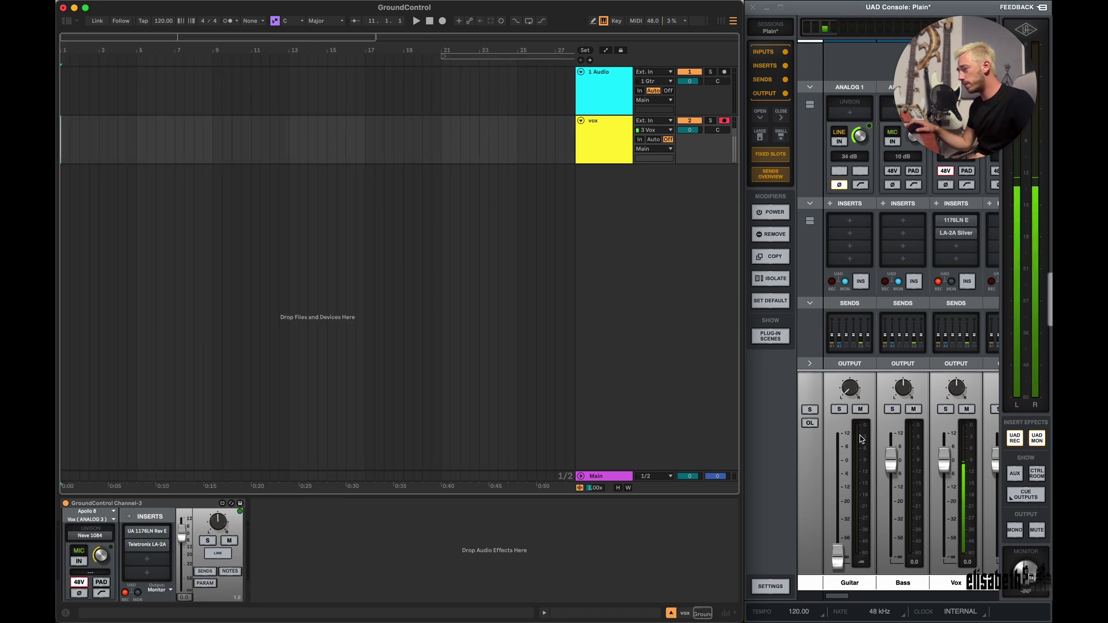
Adjust the vox channel's AUX 1 send, raising it in the UAD console's Vox sends.
{"action": "left_click", "coordinate": [205, 571]}
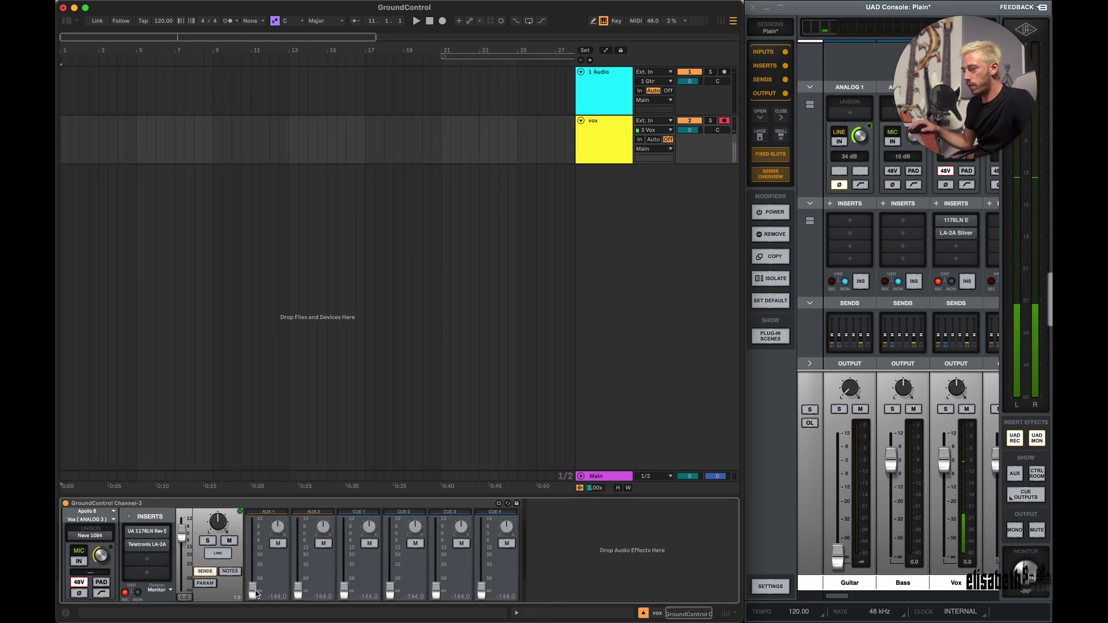
{"action": "left_click_drag", "start_coordinate": [253, 590], "coordinate": [253, 497]}
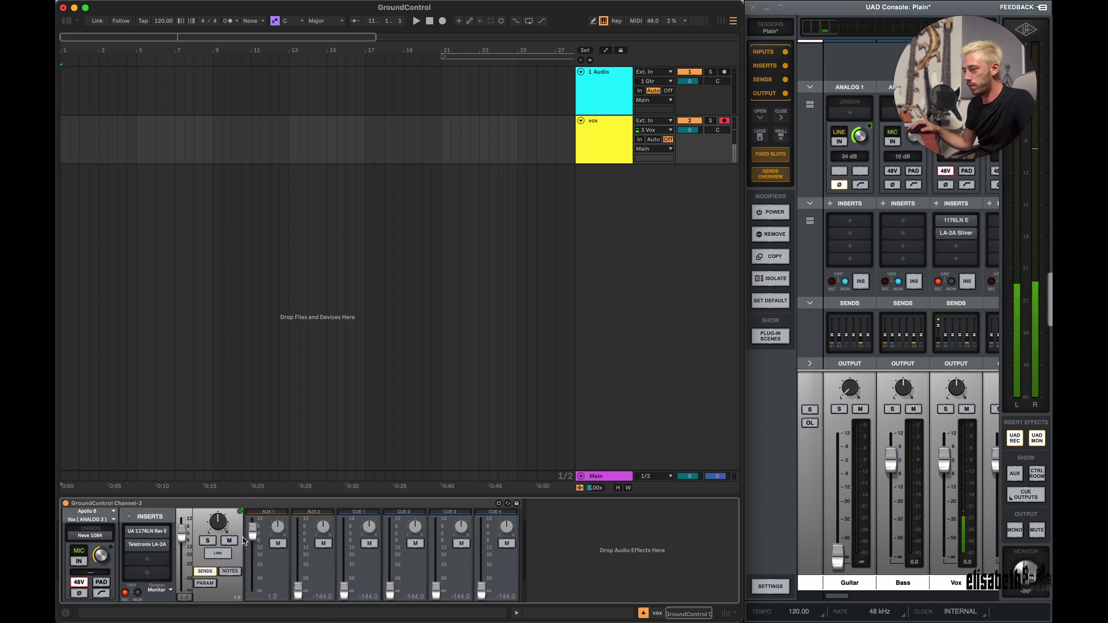
{"action": "left_click_drag", "start_coordinate": [253, 528], "coordinate": [298, 538]}
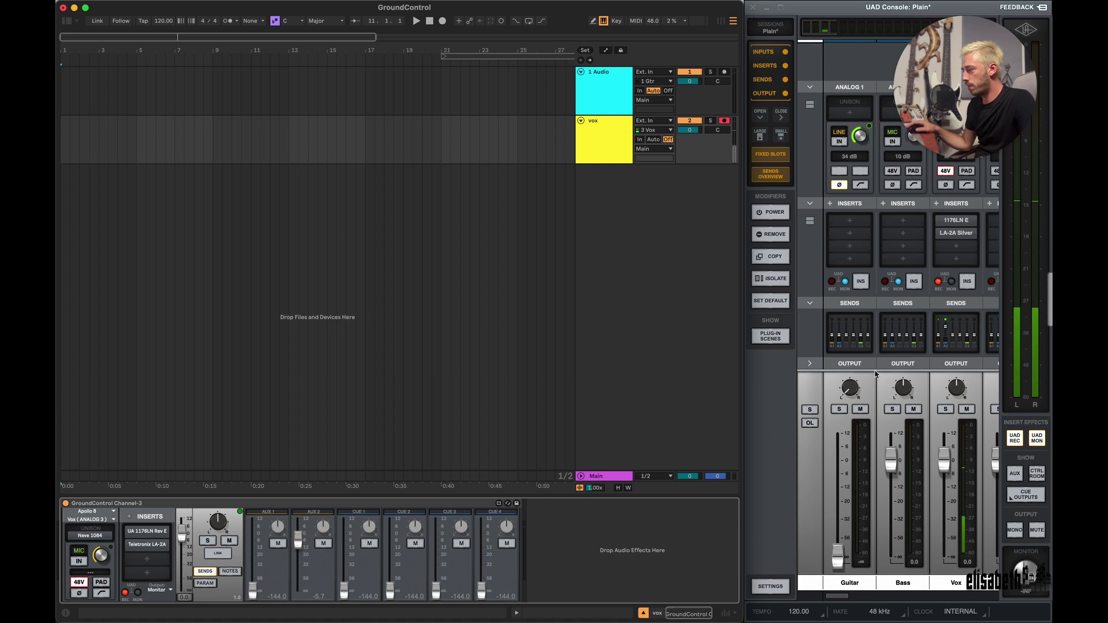
{"action": "left_click", "coordinate": [978, 338]}
{"action": "left_click_drag", "start_coordinate": [634, 490], "coordinate": [635, 438]}
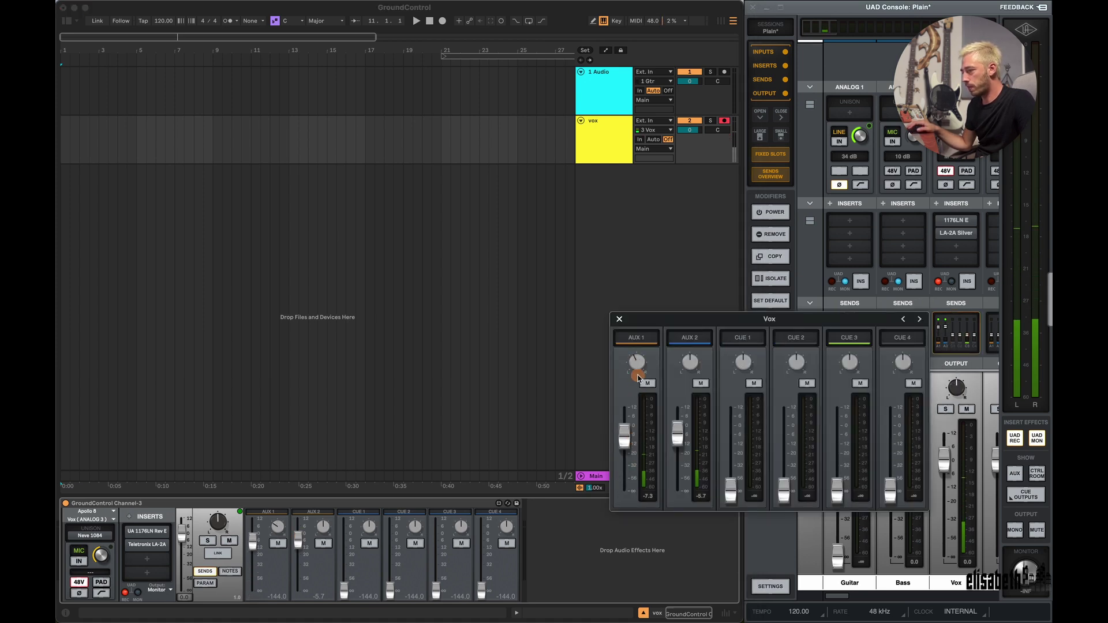
{"action": "left_click", "coordinate": [620, 318]}
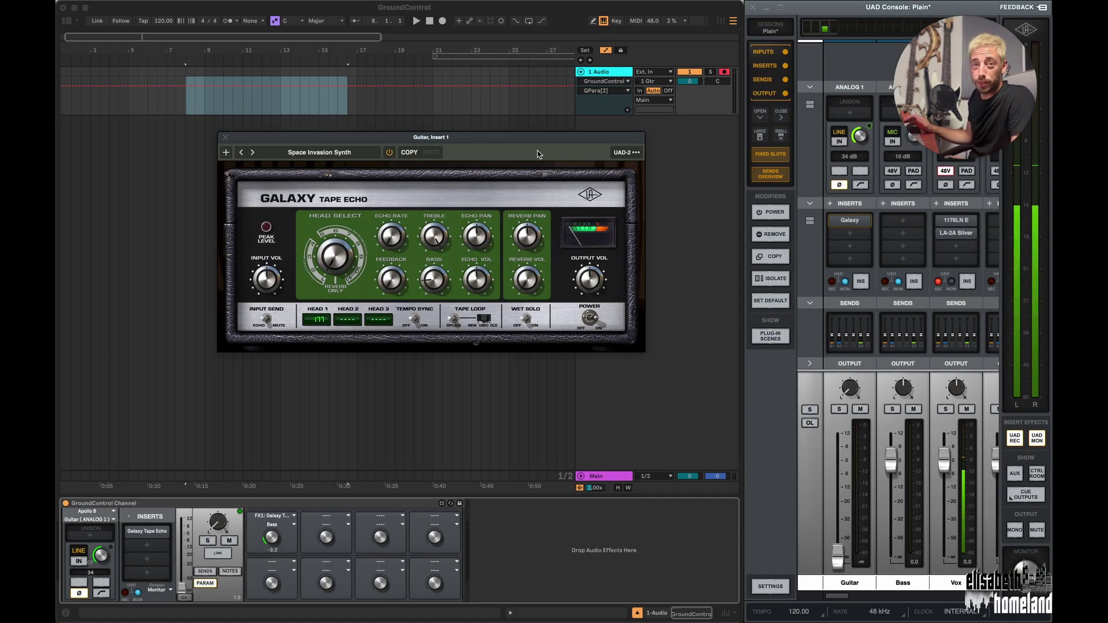
Assign Galaxy Tape Echo to the guitar channel's second parameter slot.
{"action": "left_click_drag", "start_coordinate": [536, 134], "coordinate": [430, 149]}
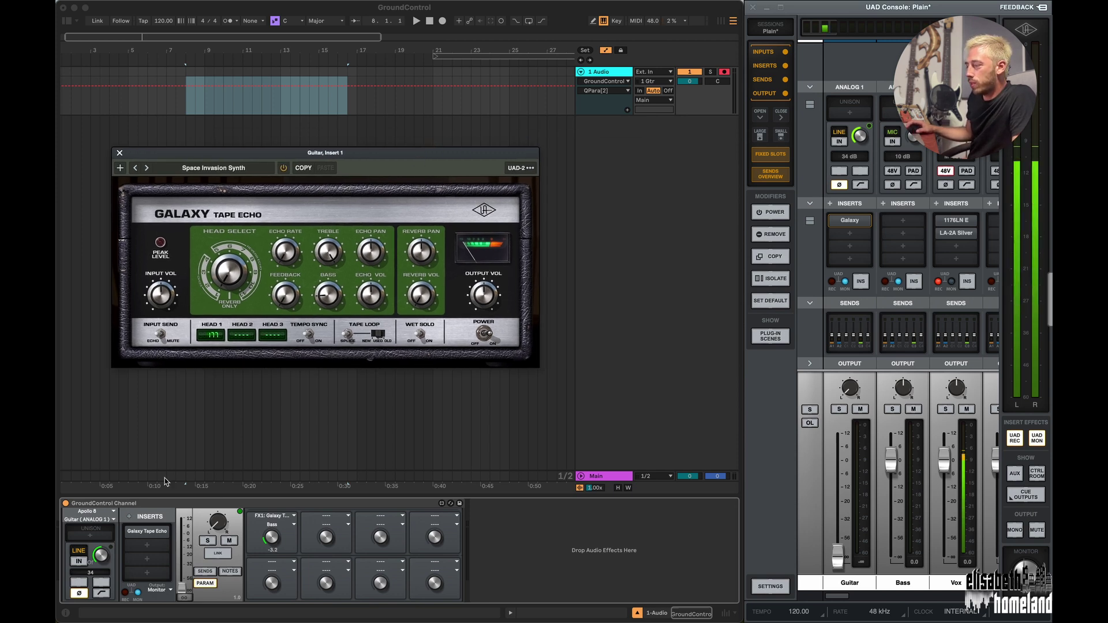
{"action": "left_click", "coordinate": [208, 584]}
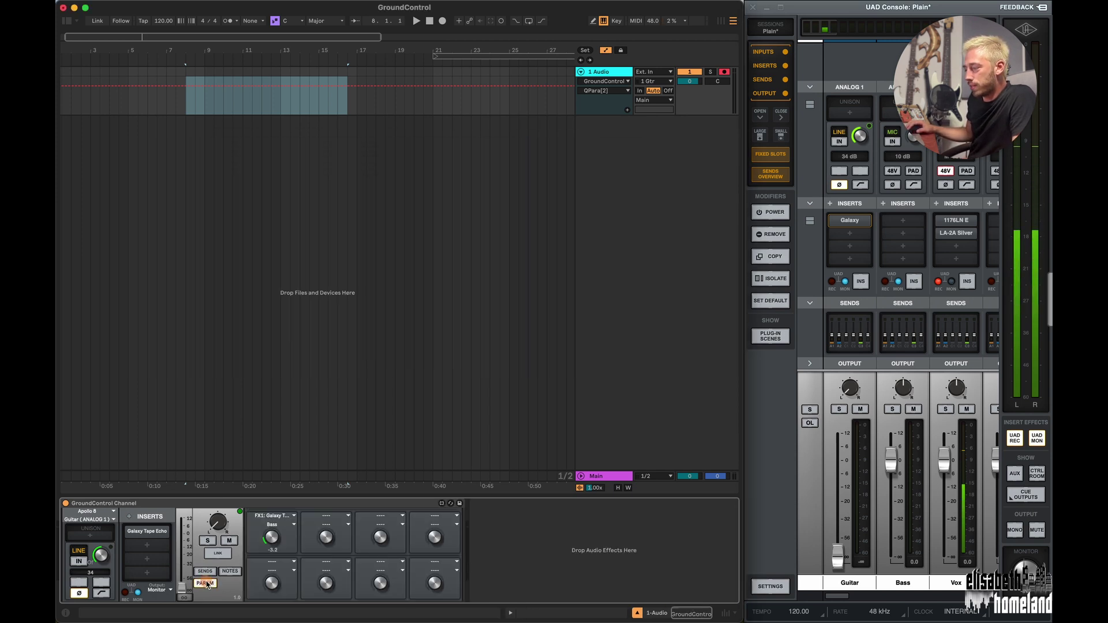
{"action": "left_click", "coordinate": [333, 518]}
{"action": "left_click", "coordinate": [340, 544]}
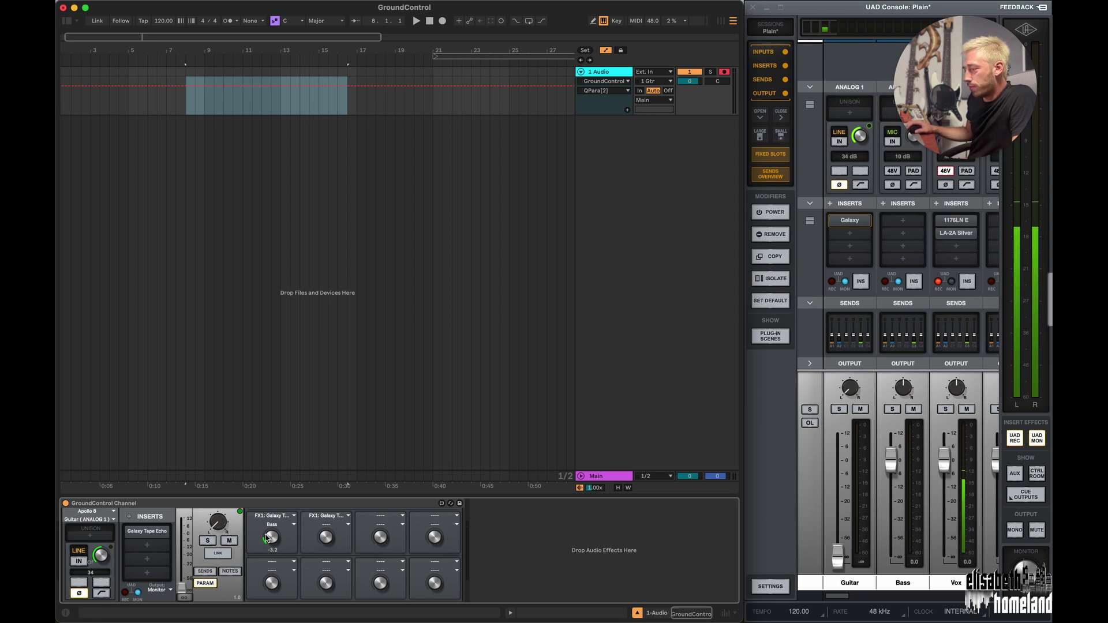
Map the second slot to Galaxy Tape Echo's Treble and turn it down to 1.7.
{"action": "left_click", "coordinate": [152, 535]}
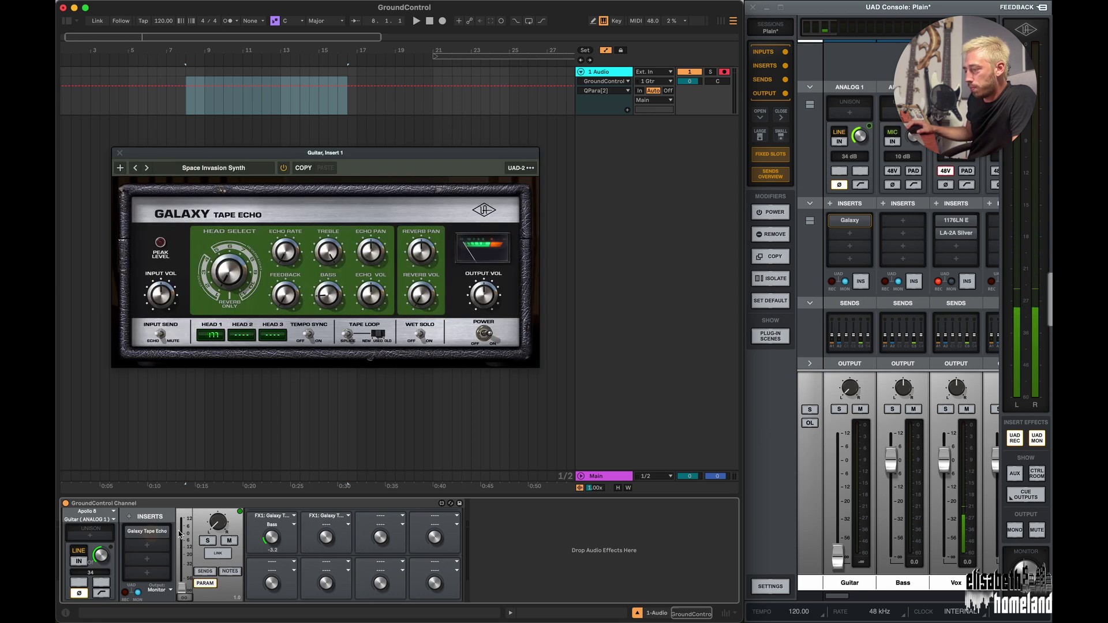
{"action": "left_click", "coordinate": [330, 524]}
{"action": "left_click", "coordinate": [326, 425]}
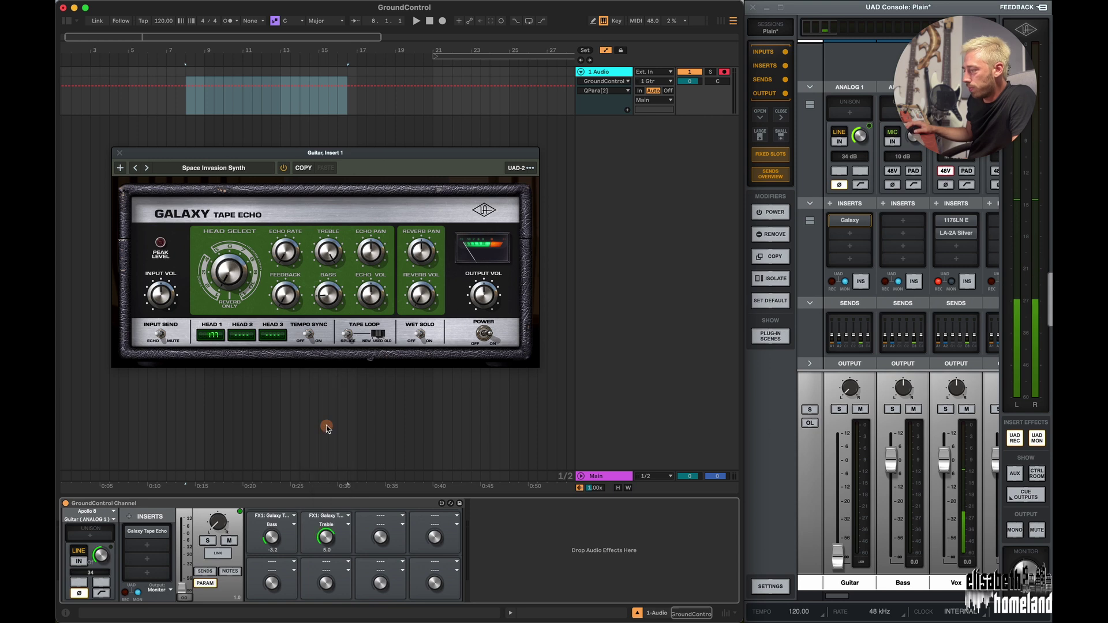
{"action": "mouse_move", "coordinate": [326, 541]}
{"action": "left_mouse_down"}
{"action": "mouse_move", "coordinate": [327, 458]}
{"action": "mouse_move", "coordinate": [310, 476]}
{"action": "mouse_move", "coordinate": [326, 540]}
{"action": "left_mouse_up"}
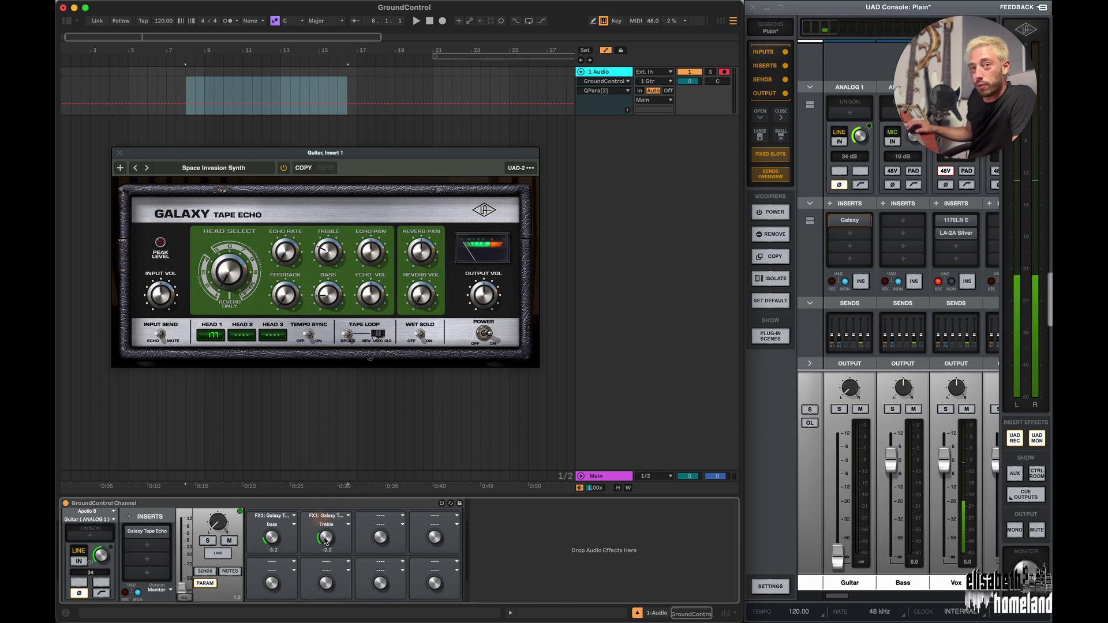
{"action": "left_click", "coordinate": [194, 104]}
Ramp the automation from bar 8 up to 1.00 near bar 11, then show the SM57 mic notes.
{"action": "left_click_drag", "start_coordinate": [202, 103], "coordinate": [240, 69]}
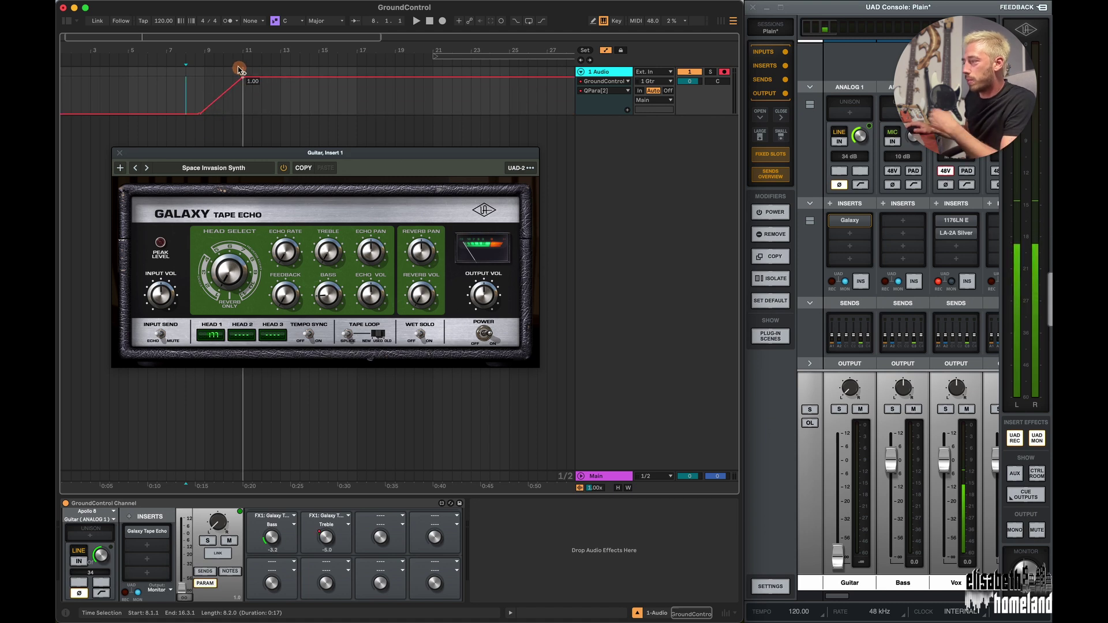
{"action": "left_click", "coordinate": [200, 90]}
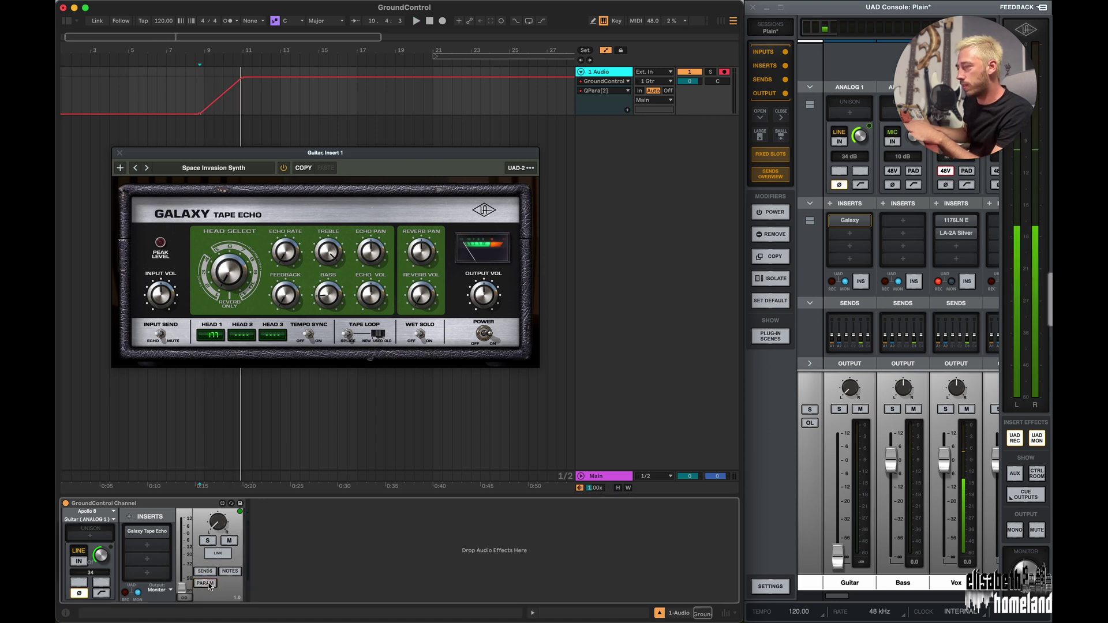
{"action": "left_click", "coordinate": [229, 572]}
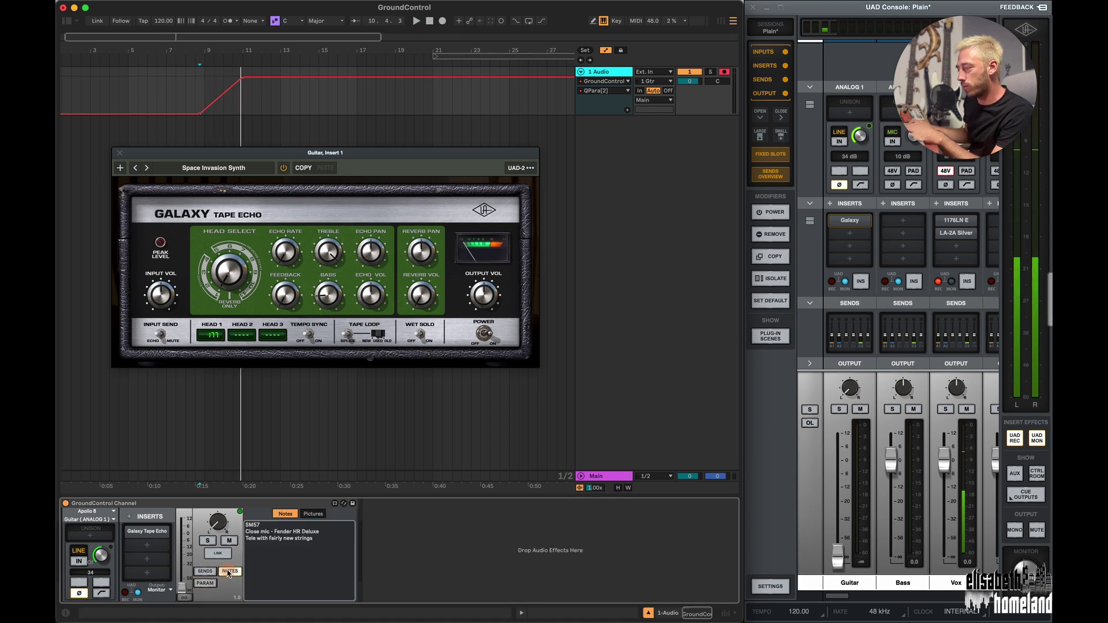
Add the SCR-20240902-oov.png amp-and-mic screenshot to the channel's Pictures and preview it full size.
{"action": "left_click", "coordinate": [313, 514]}
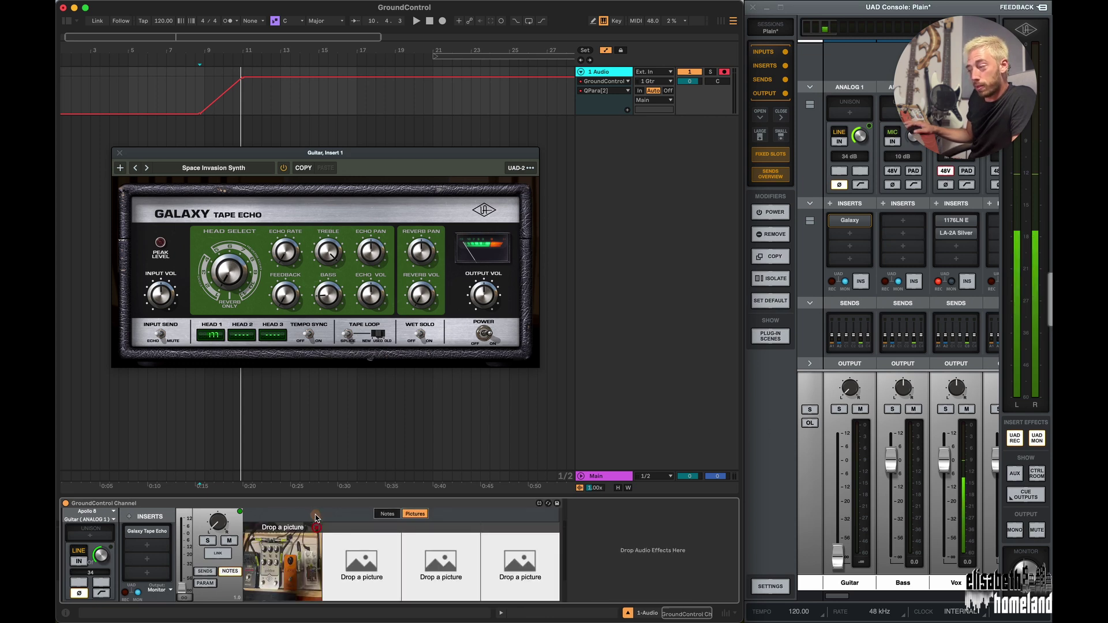
{"action": "left_click_drag", "start_coordinate": [347, 153], "coordinate": [539, 156]}
{"action": "left_click", "coordinate": [66, 21]}
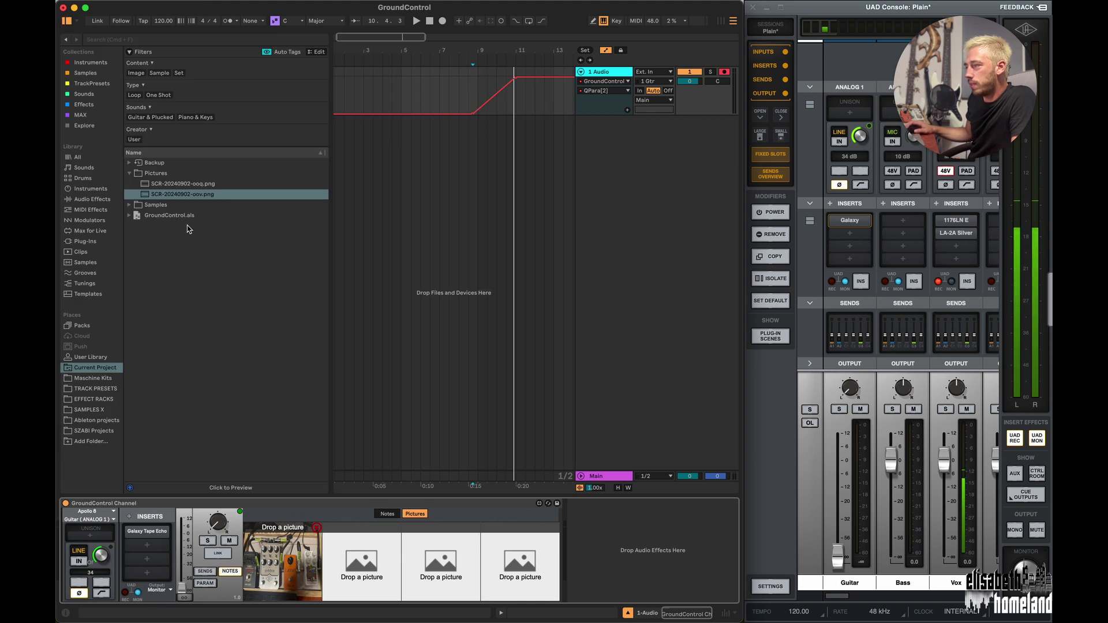
{"action": "left_click_drag", "start_coordinate": [171, 197], "coordinate": [362, 571]}
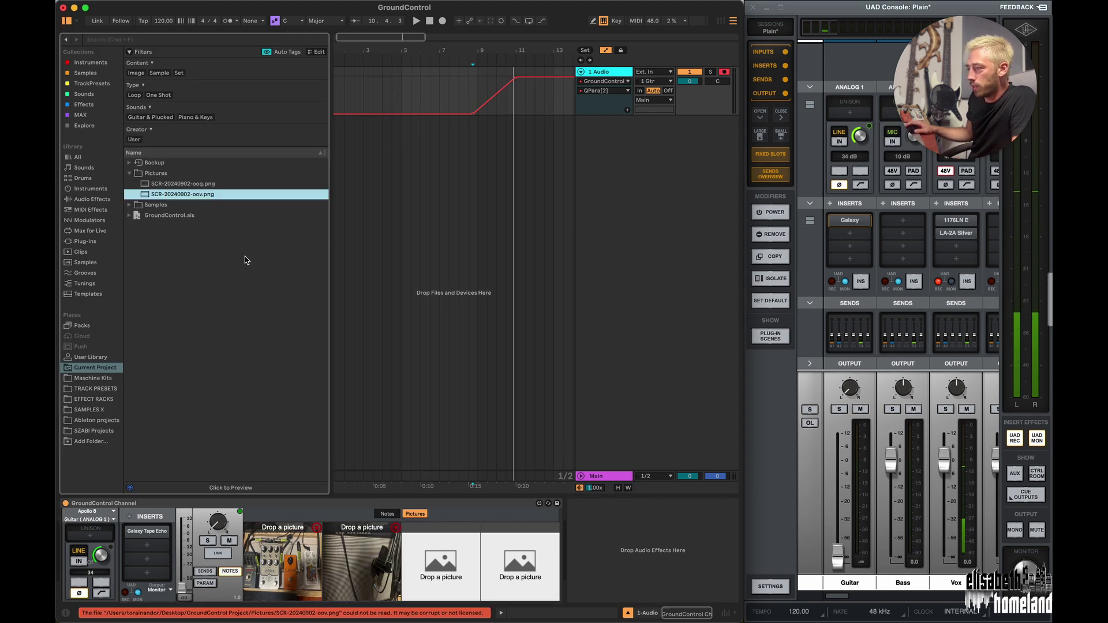
{"action": "double_click", "coordinate": [366, 566]}
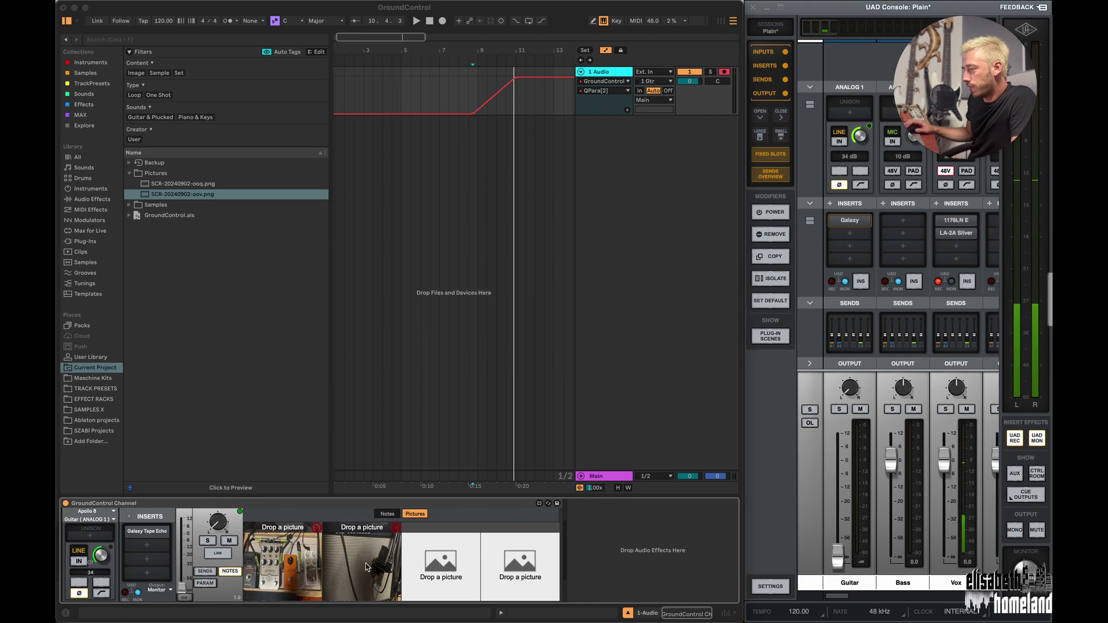
{"action": "left_click_drag", "start_coordinate": [61, 4], "coordinate": [512, 324]}
{"action": "left_click_drag", "start_coordinate": [631, 329], "coordinate": [446, 124]}
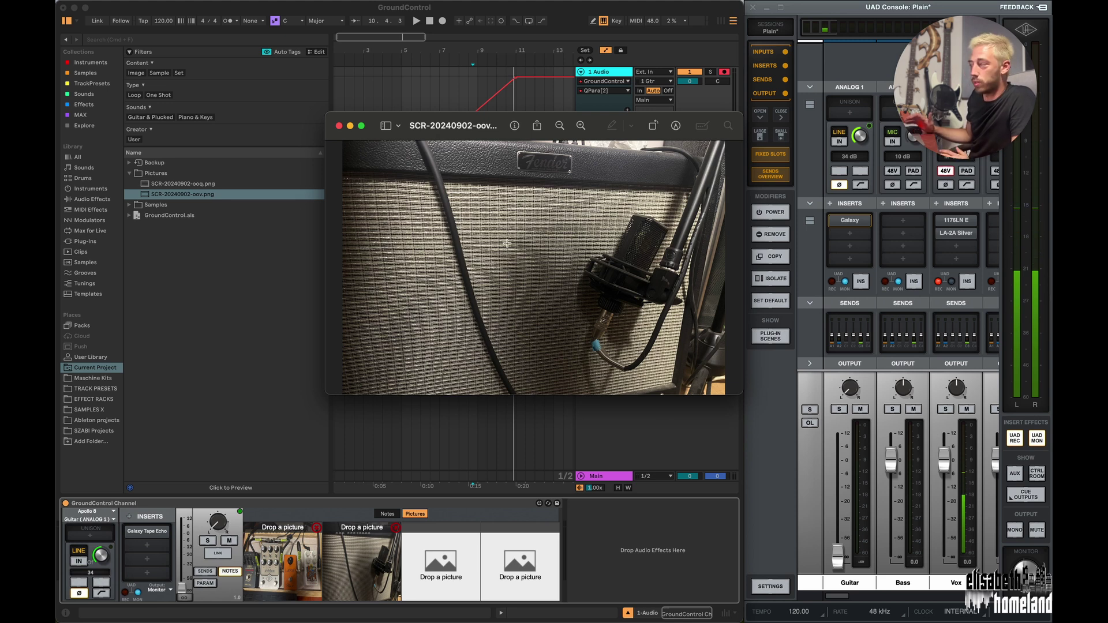
{"action": "left_click", "coordinate": [339, 125]}
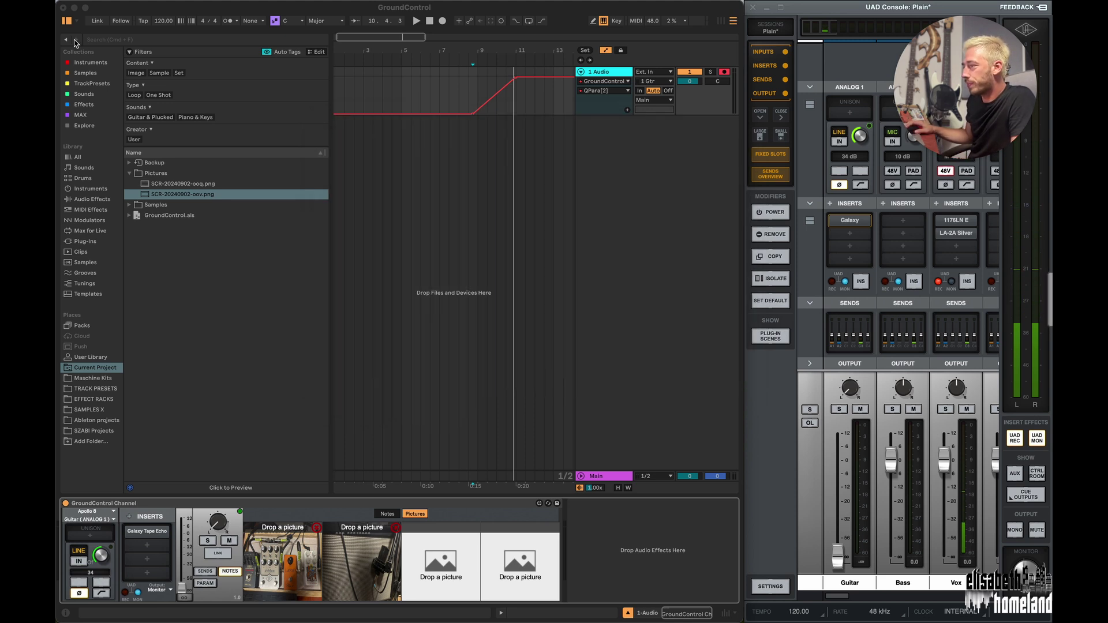
Hide the browser and bring the Live set window to the front.
{"action": "left_click", "coordinate": [68, 22]}
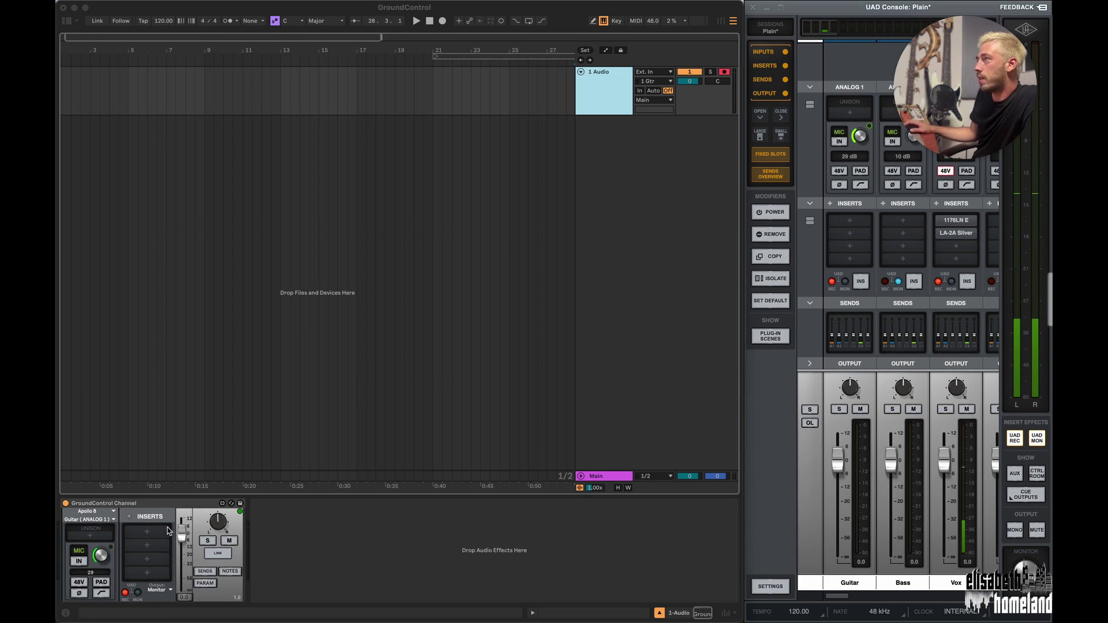
{"action": "left_click", "coordinate": [606, 99]}
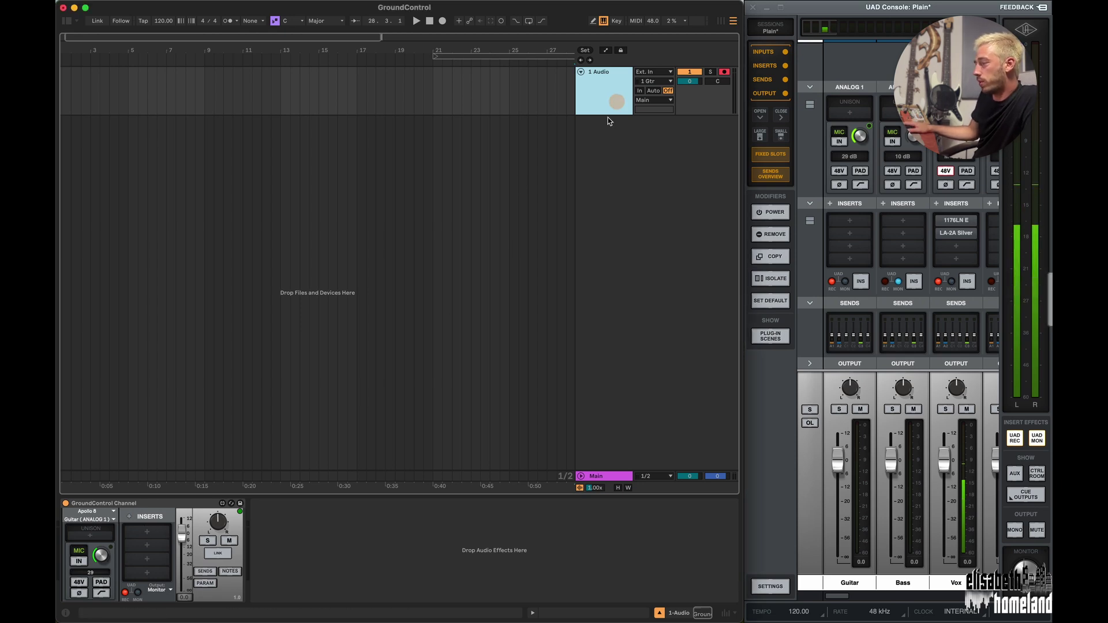
Add a second audio track with its output fully down, muted, and mic gain at 57 dB.
{"action": "key", "text": "super+t"}
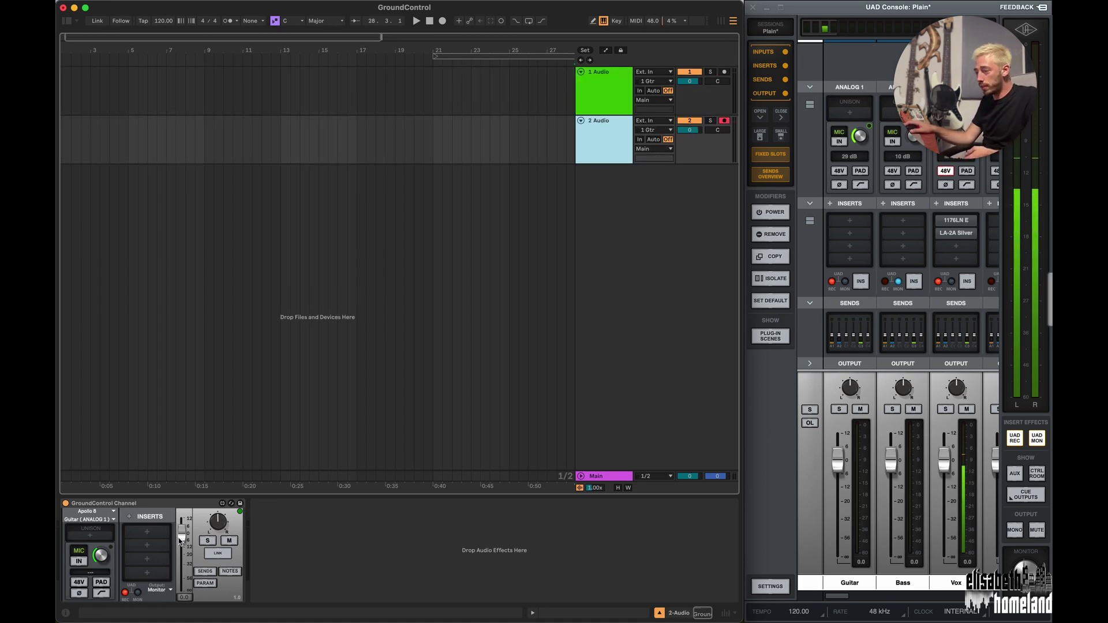
{"action": "left_click_drag", "start_coordinate": [183, 537], "coordinate": [183, 587]}
{"action": "left_click", "coordinate": [229, 541]}
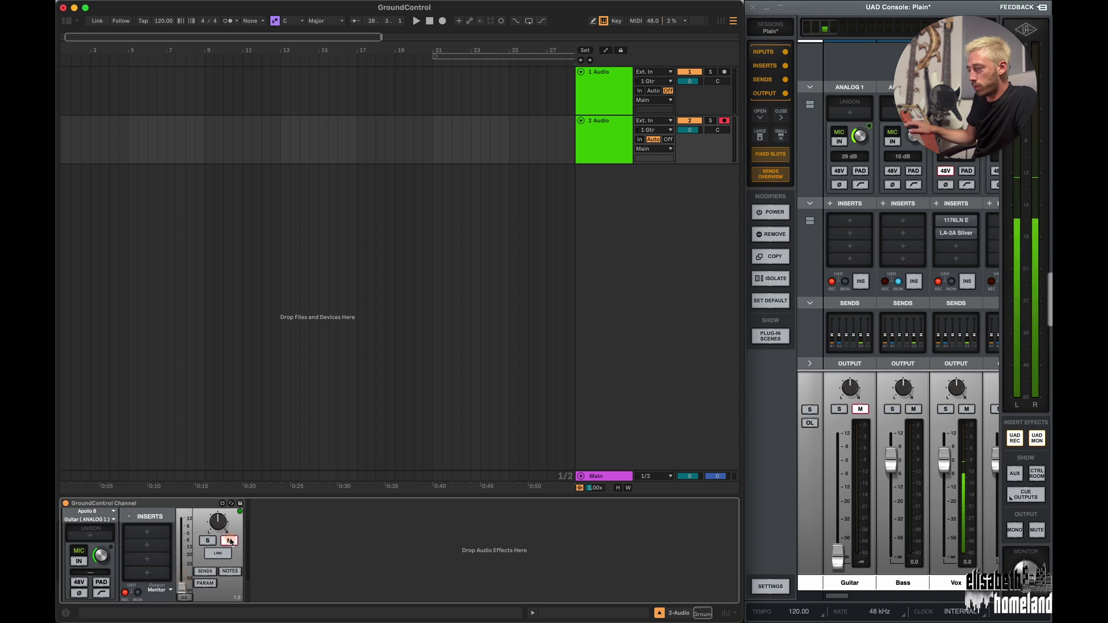
{"action": "left_click_drag", "start_coordinate": [101, 557], "coordinate": [106, 517]}
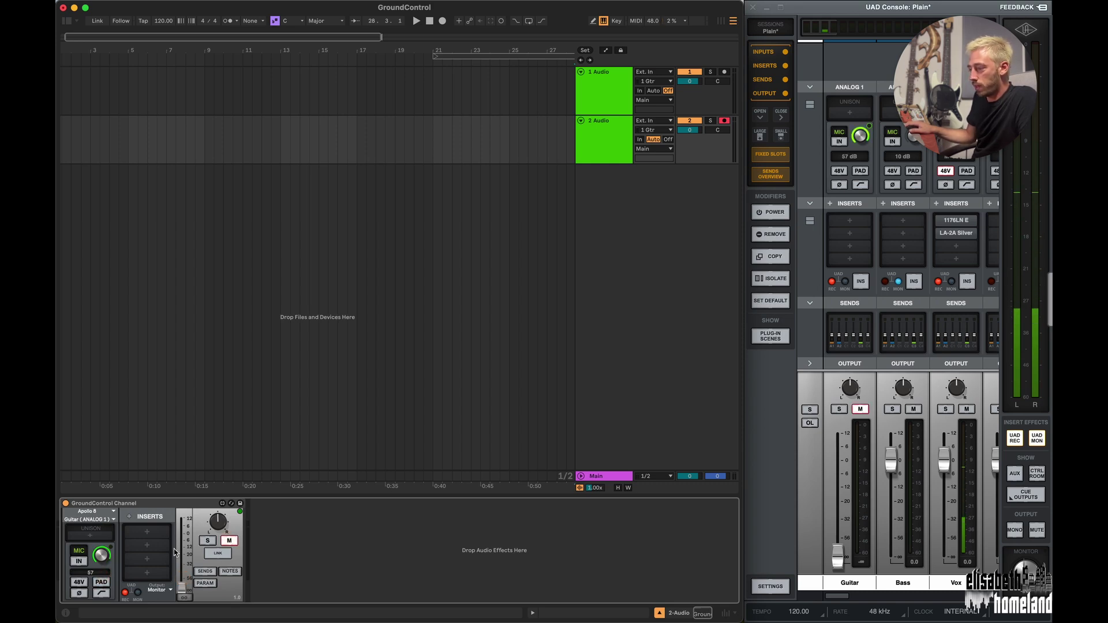
Load Galaxy Tape Echo into the new channel's first insert, then reselect the 1 Audio track.
{"action": "left_click", "coordinate": [147, 532]}
{"action": "left_click", "coordinate": [259, 530]}
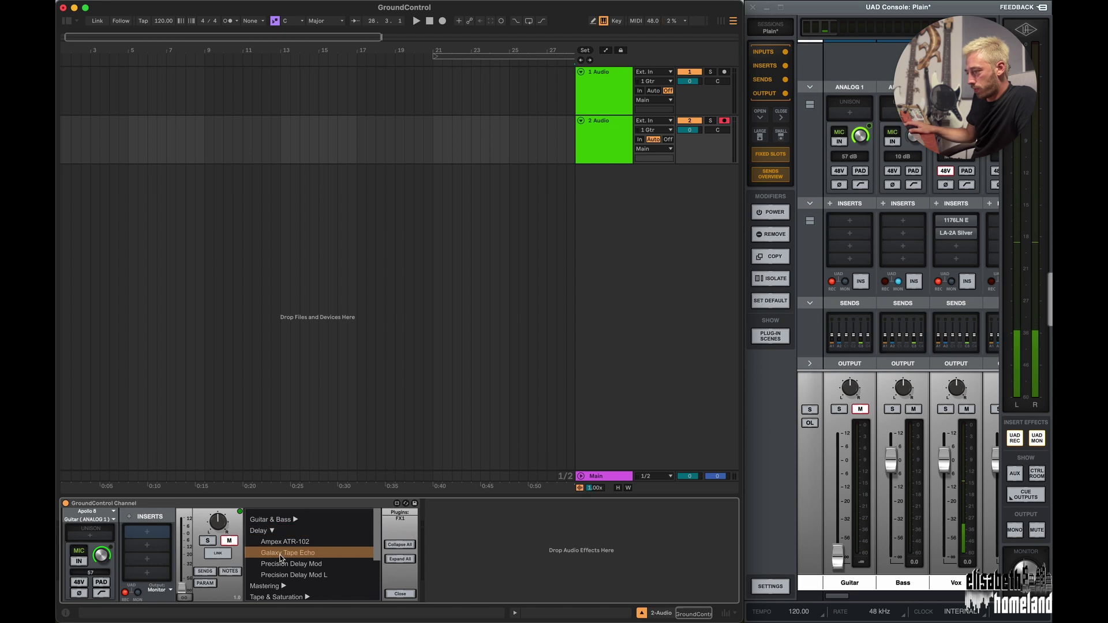
{"action": "double_click", "coordinate": [281, 553]}
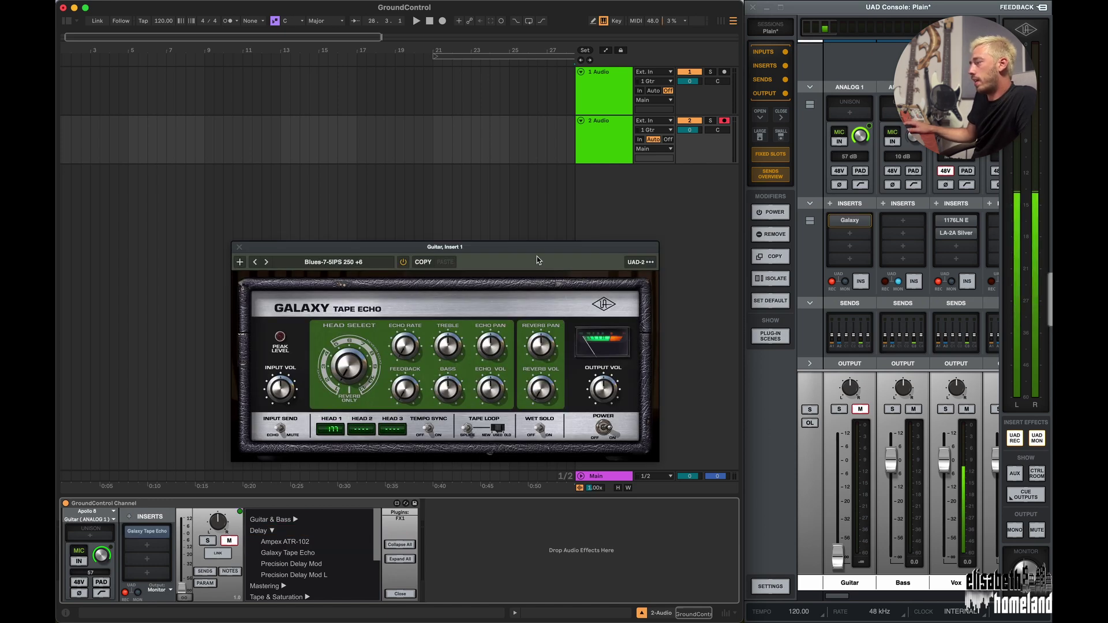
{"action": "left_click_drag", "start_coordinate": [540, 246], "coordinate": [511, 203]}
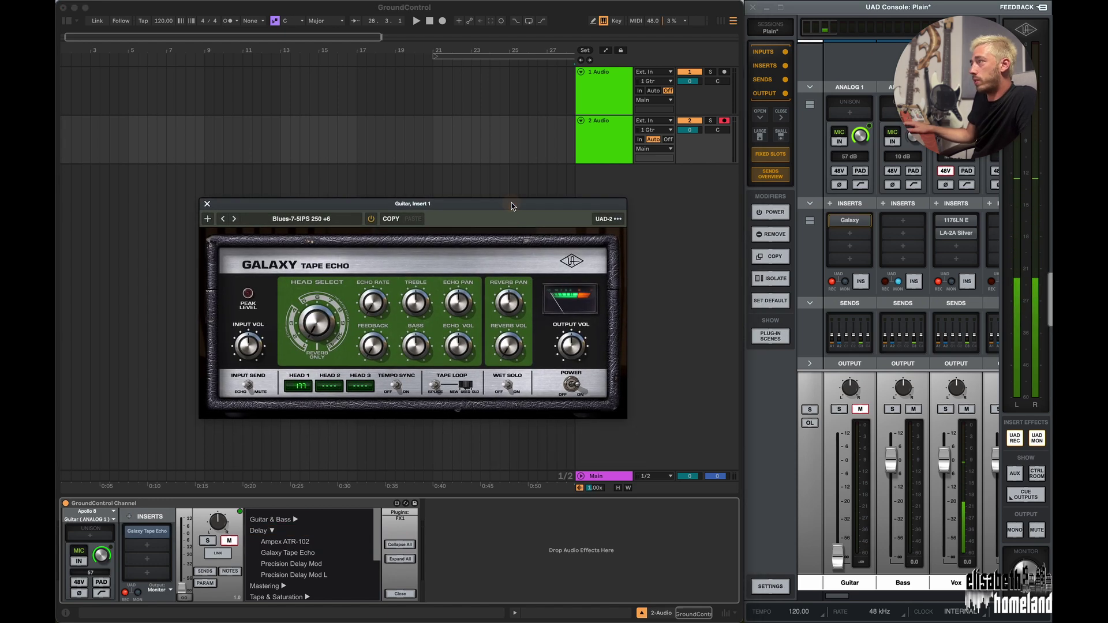
{"action": "left_click", "coordinate": [600, 145]}
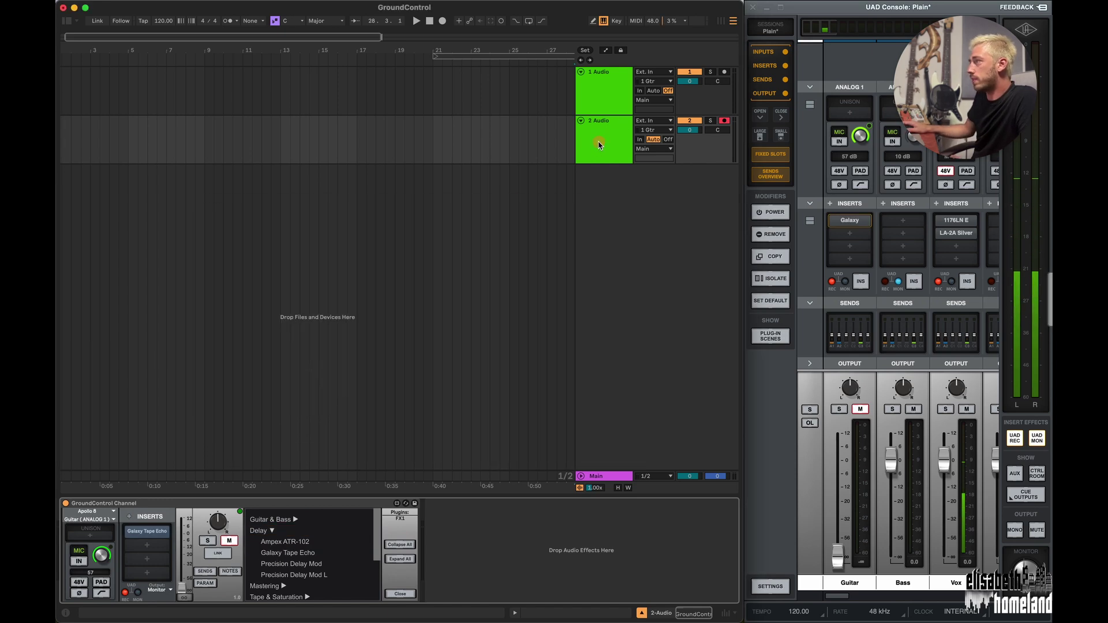
{"action": "left_click", "coordinate": [612, 96]}
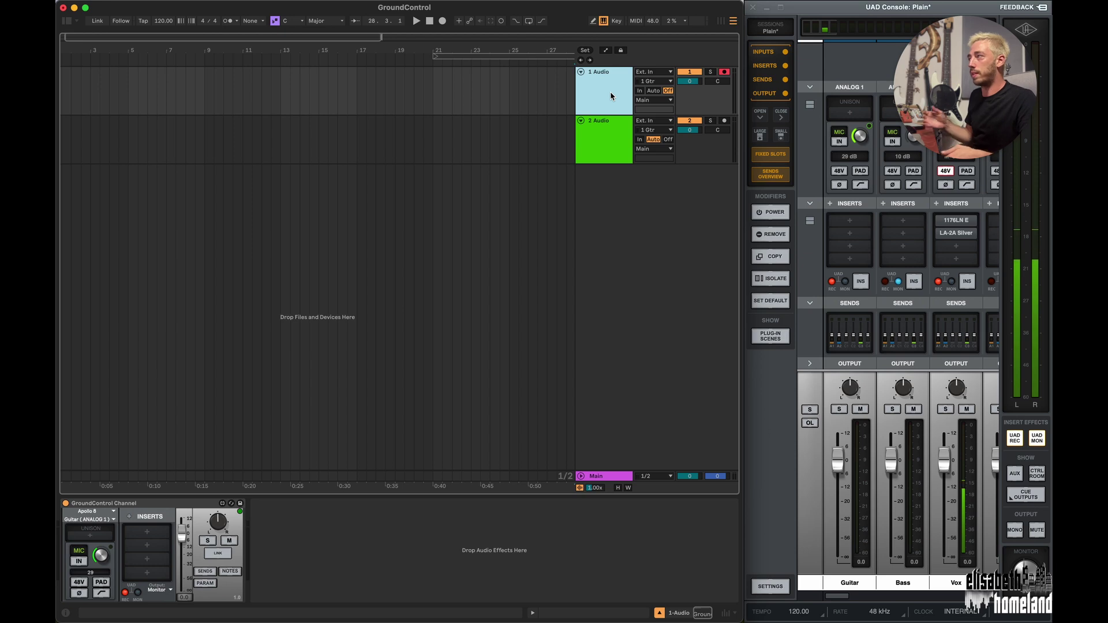
Bring in the Gtr1.als and Gtr2.als presets from the GCTRL folder, hide the browser, and select Gtr1.
{"action": "left_click", "coordinate": [597, 147]}
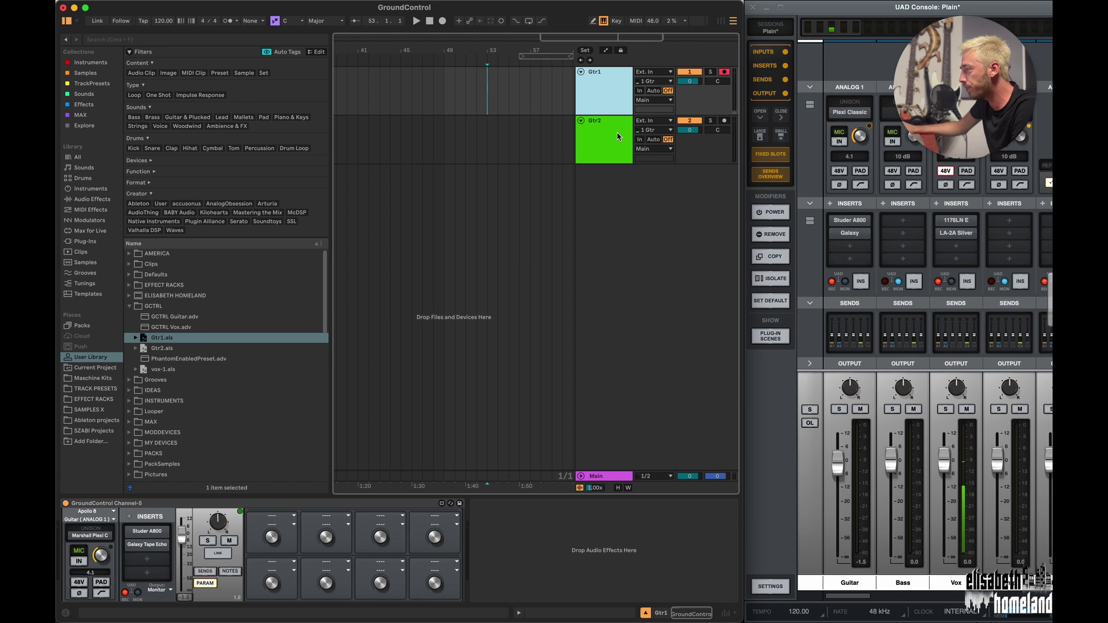
{"action": "left_click", "coordinate": [614, 155]}
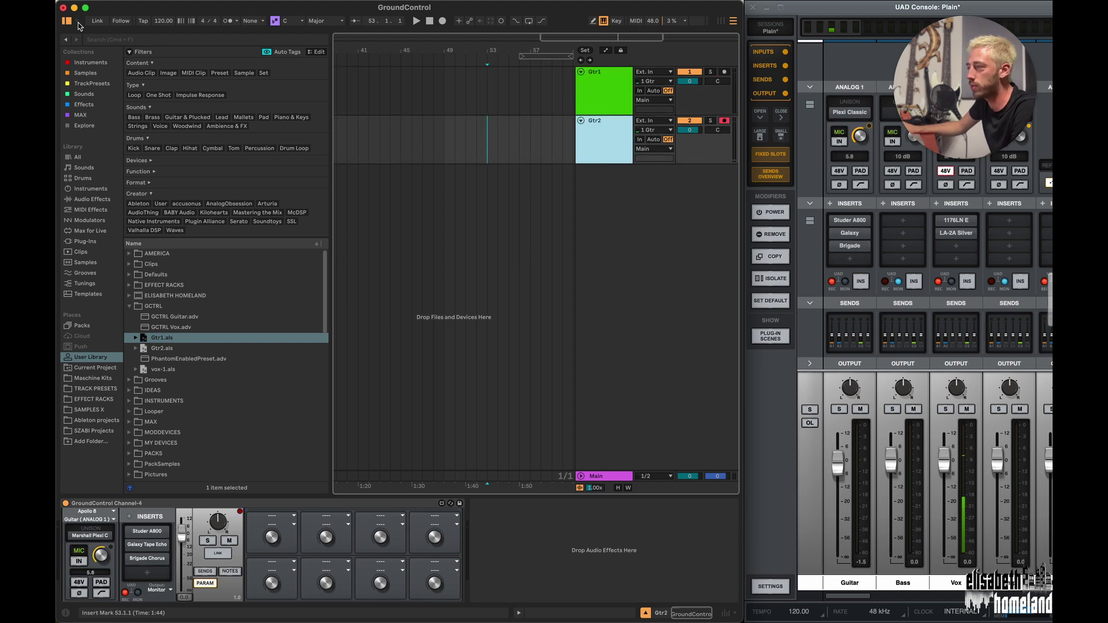
{"action": "left_click", "coordinate": [66, 22]}
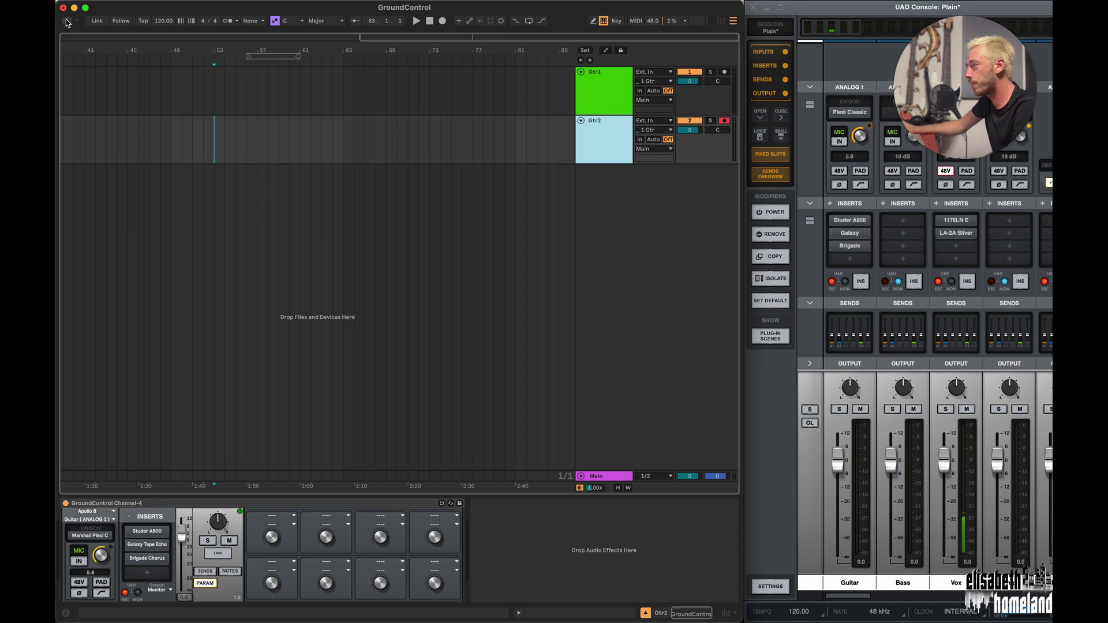
{"action": "left_click", "coordinate": [599, 94]}
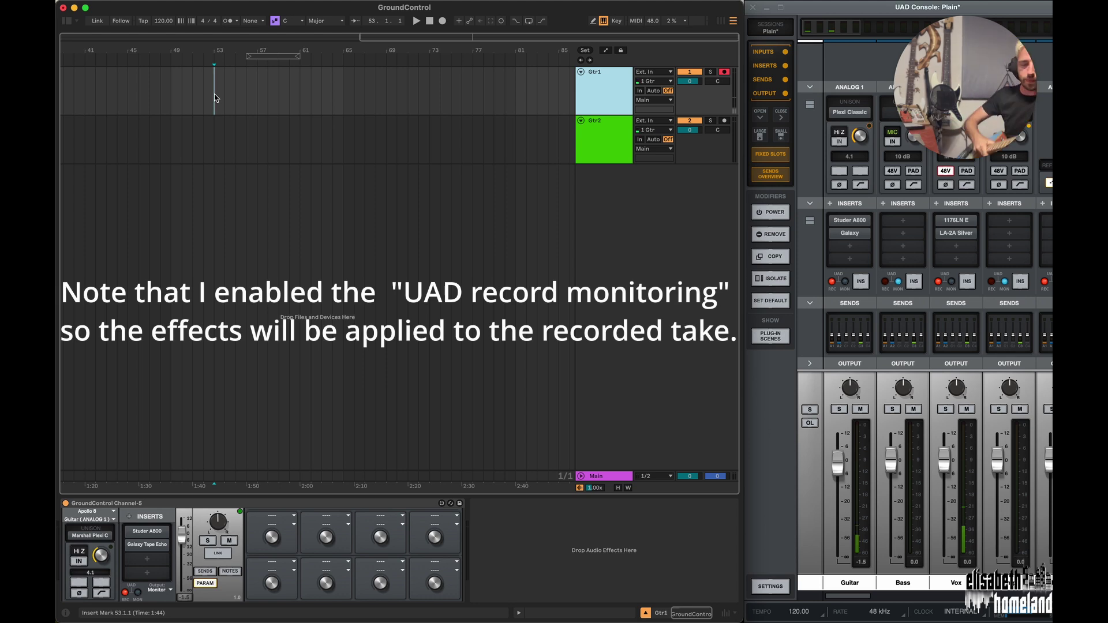
Record a new guitar take, Gtr1 5, on the Gtr1 track spanning roughly bars 53–57.
{"action": "key", "text": "F9"}
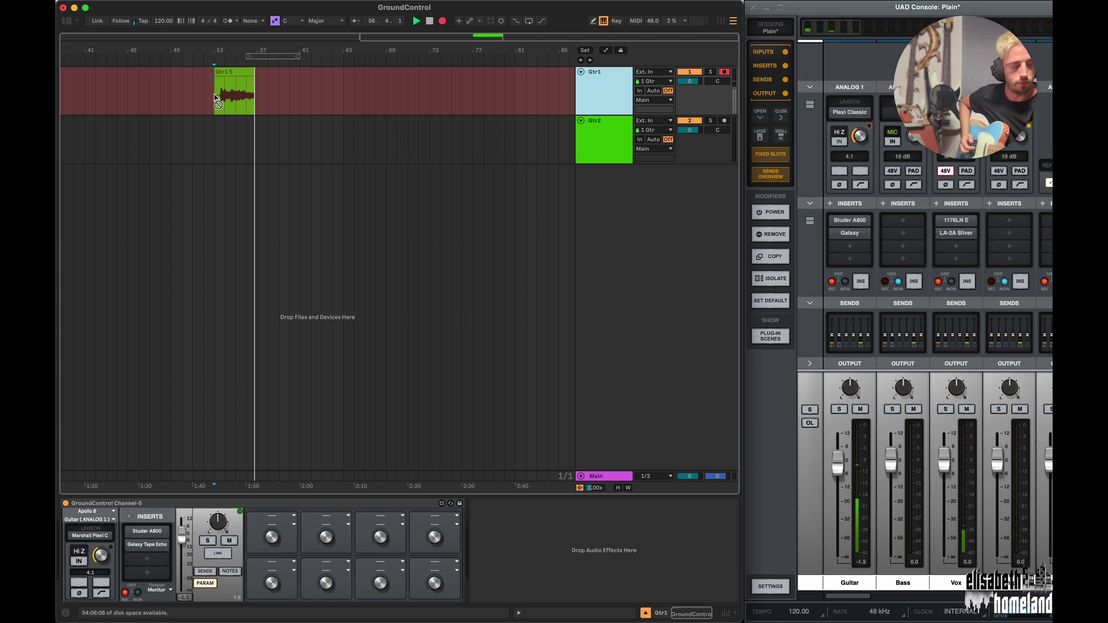
{"action": "key", "text": "space"}
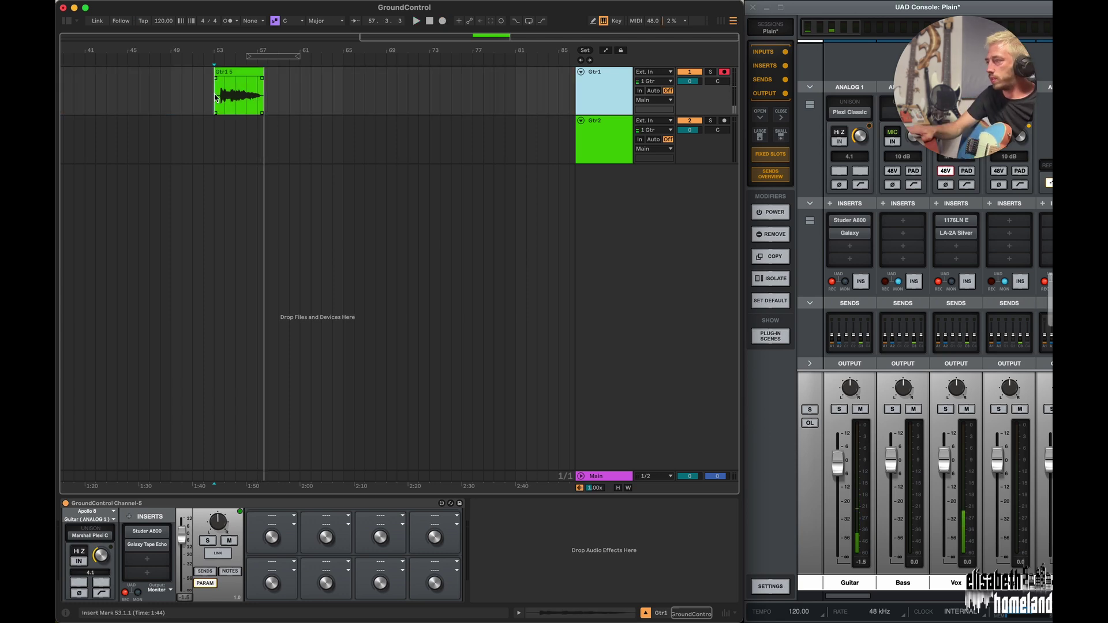
{"action": "left_click", "coordinate": [606, 137]}
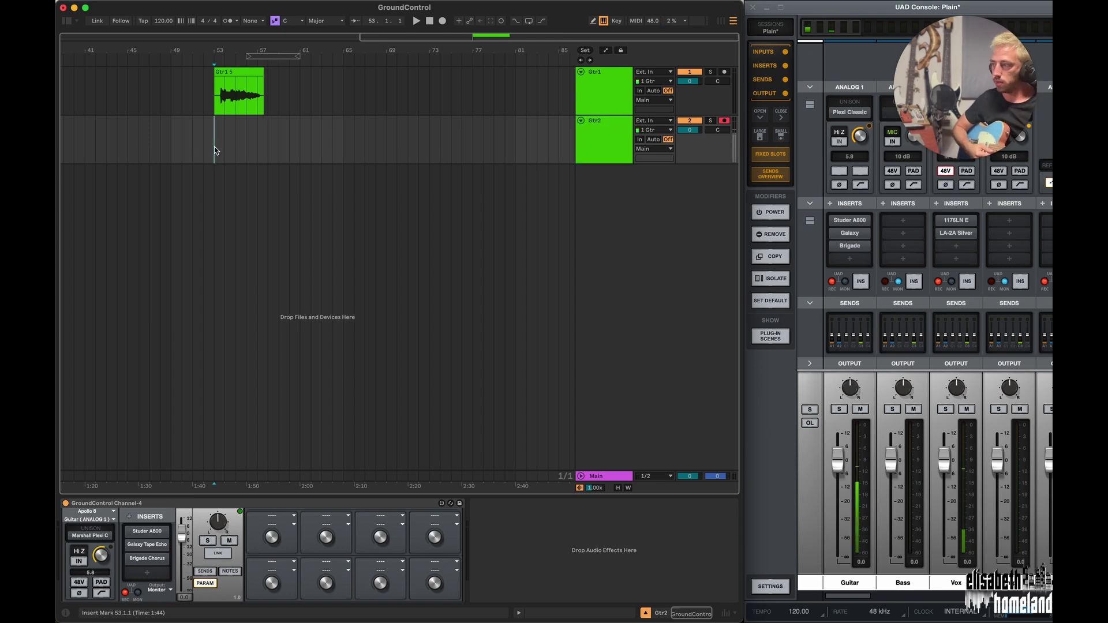
Bring up Gtr2's Brigade Chorus plug-in window and move it down and to the right.
{"action": "mouse_move", "coordinate": [157, 546]}
{"action": "left_click", "coordinate": [151, 560]}
{"action": "left_click_drag", "start_coordinate": [397, 146], "coordinate": [495, 201]}
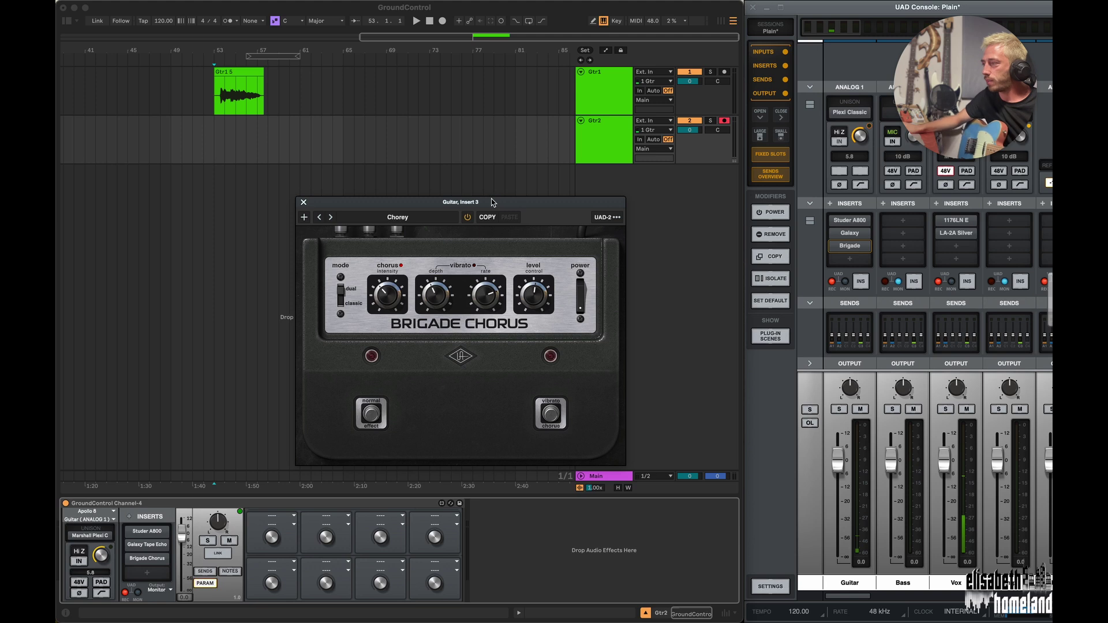
Map GroundControl macro 1 to FX3: Brigade Chorus > Chorus and show automation lanes.
{"action": "left_click", "coordinate": [273, 517]}
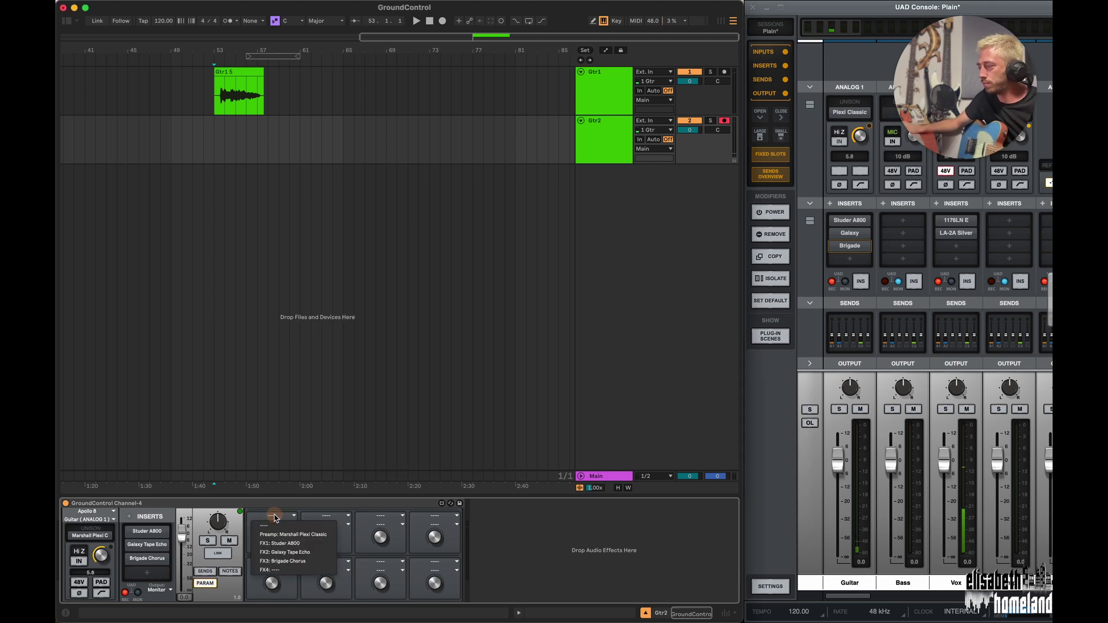
{"action": "left_click", "coordinate": [279, 562]}
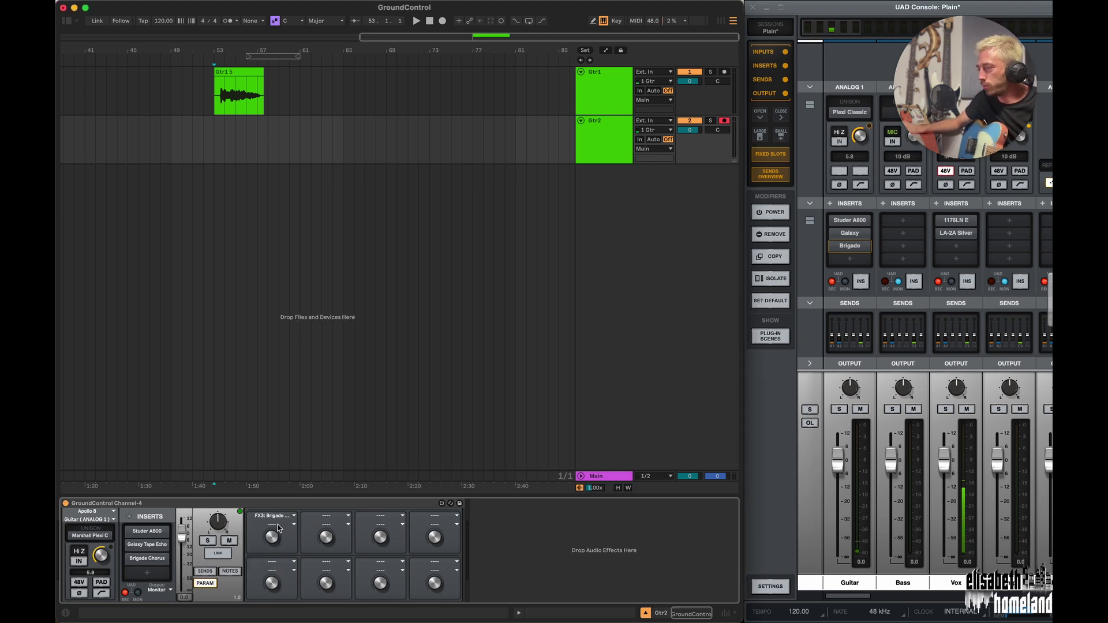
{"action": "left_click", "coordinate": [279, 526]}
{"action": "left_click", "coordinate": [268, 462]}
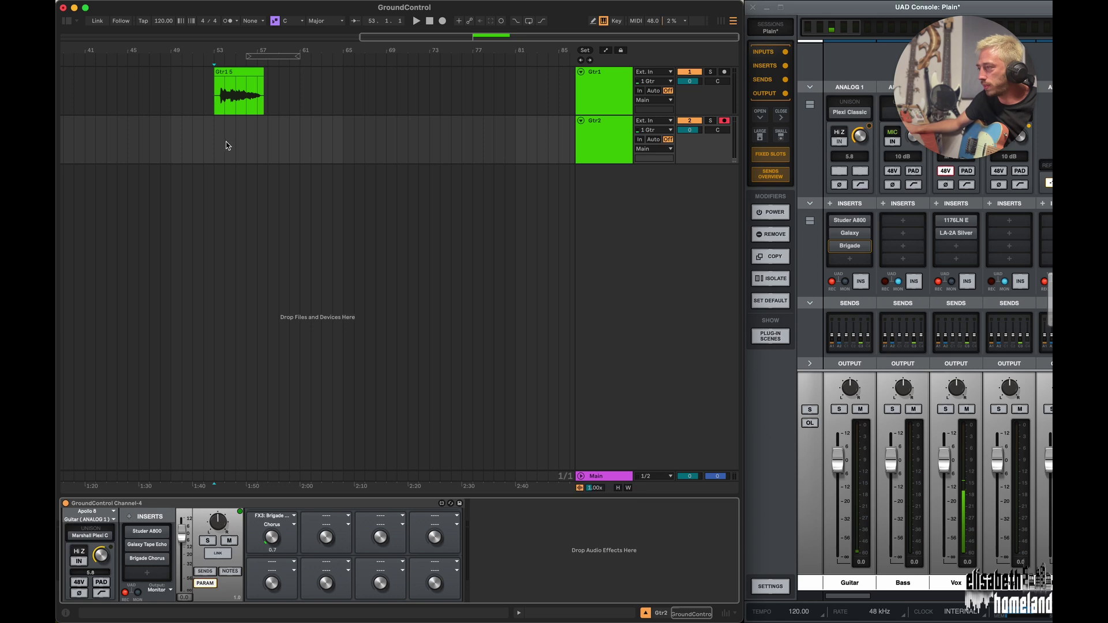
{"action": "left_click", "coordinate": [606, 50]}
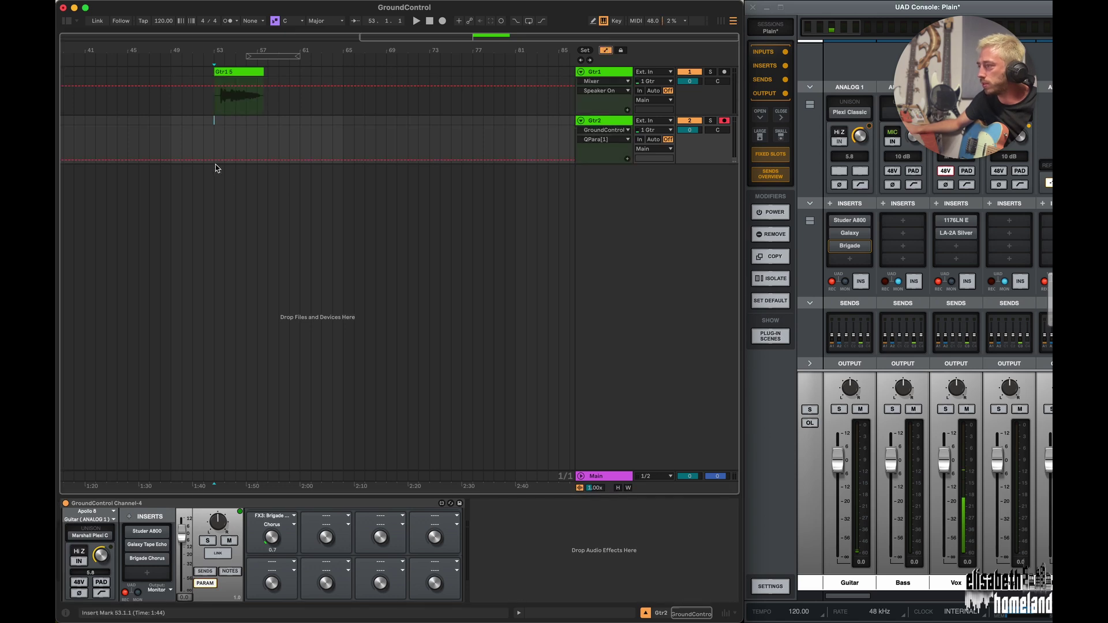
Draw a zigzag Chorus curve on Gtr2's QPara[1] lane dipping around bars 52–57.
{"action": "mouse_move", "coordinate": [213, 160]}
{"action": "left_mouse_down"}
{"action": "mouse_move", "coordinate": [217, 128]}
{"action": "mouse_move", "coordinate": [229, 147]}
{"action": "mouse_move", "coordinate": [239, 129]}
{"action": "mouse_move", "coordinate": [253, 151]}
{"action": "mouse_move", "coordinate": [278, 125]}
{"action": "left_mouse_up"}
{"action": "left_click", "coordinate": [205, 150]}
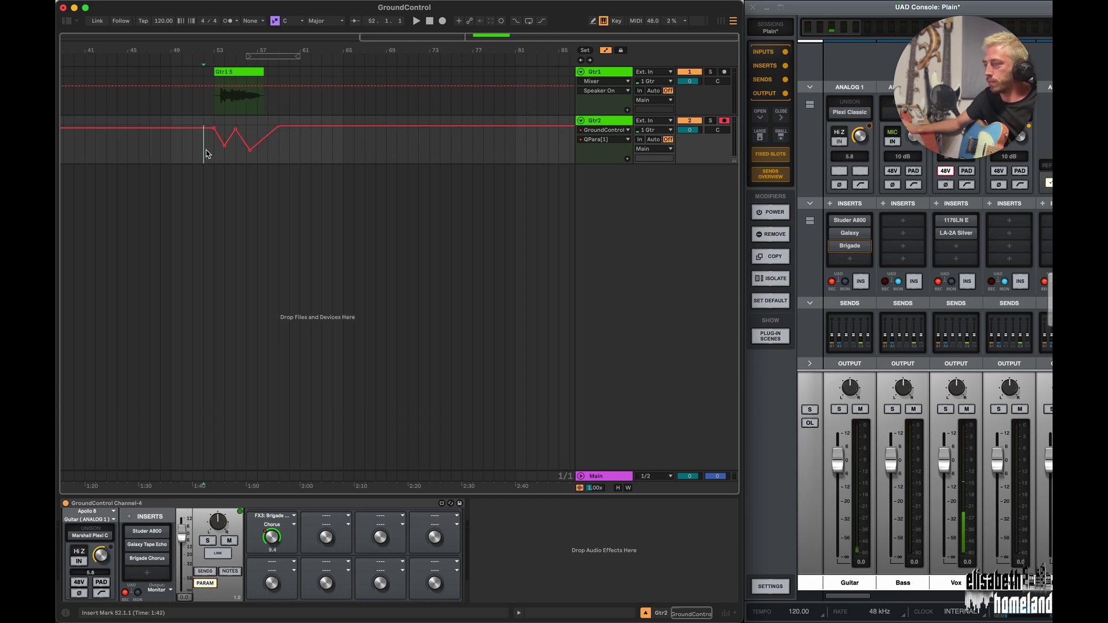
{"action": "left_click", "coordinate": [152, 561]}
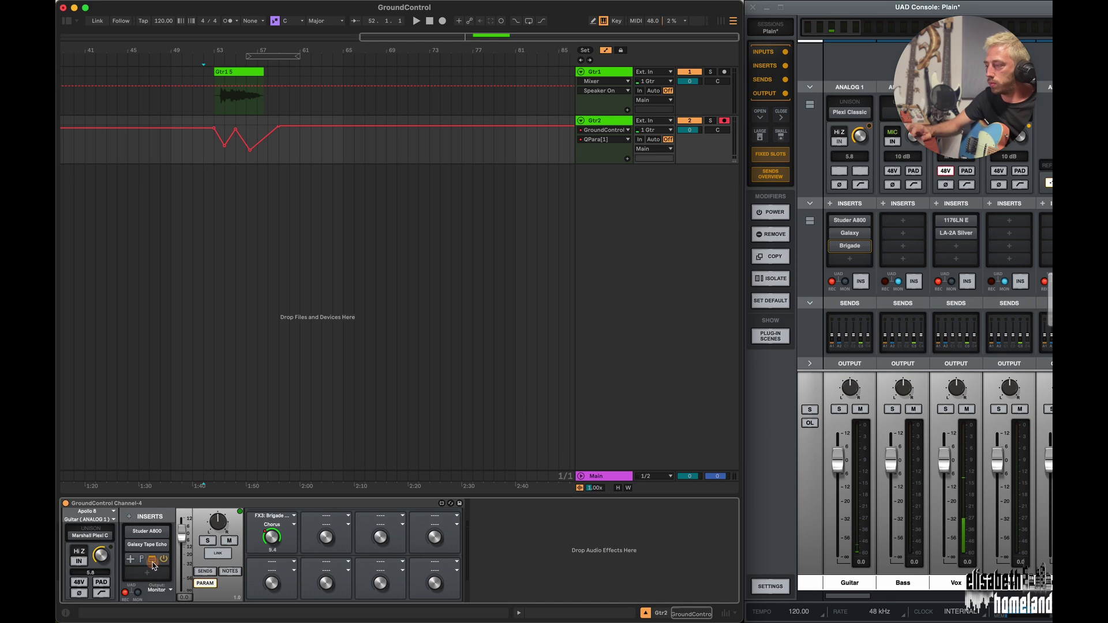